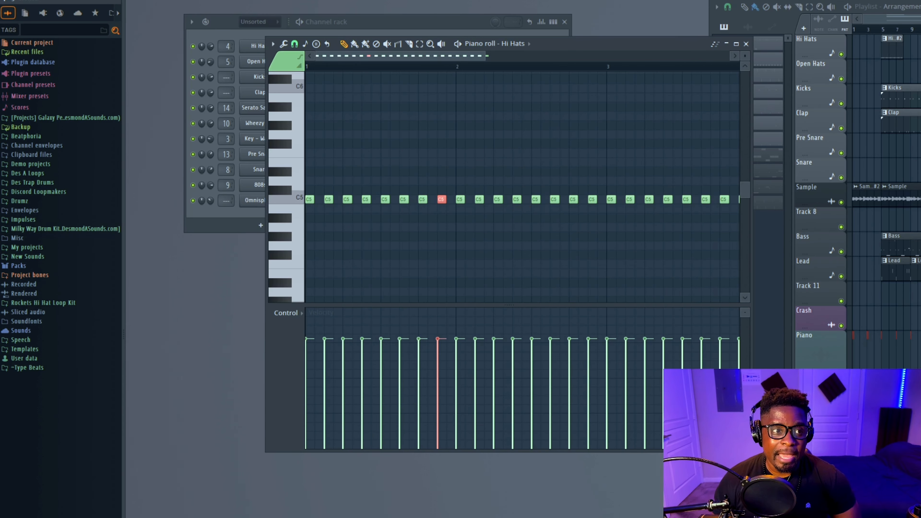
# Lengthen the highlighted hi-hat note in the second beat so it spans about two steps
pyautogui.press('space')
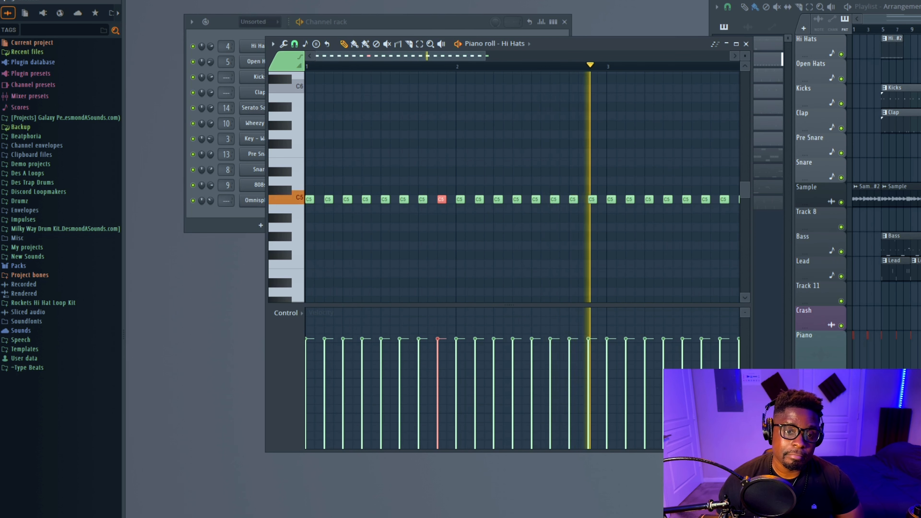
pyautogui.press('space')
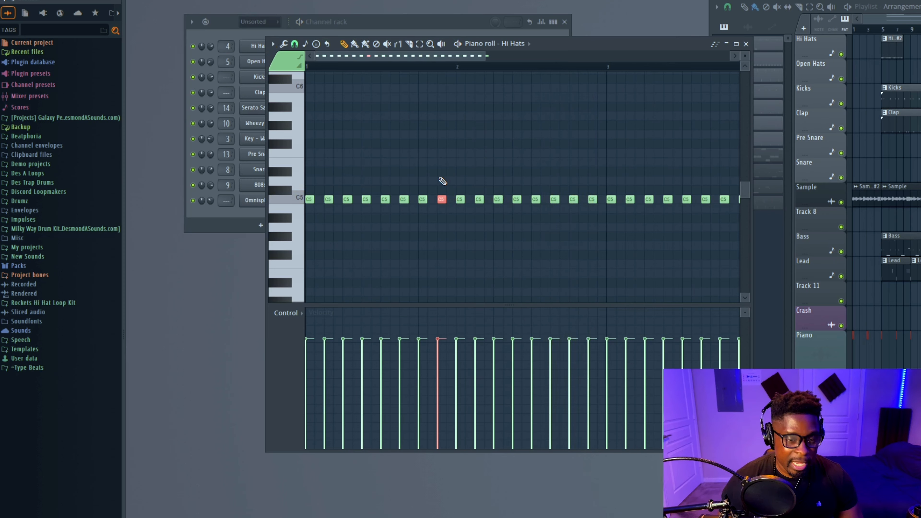
pyautogui.moveTo(439, 177); pyautogui.dragTo(446, 200)
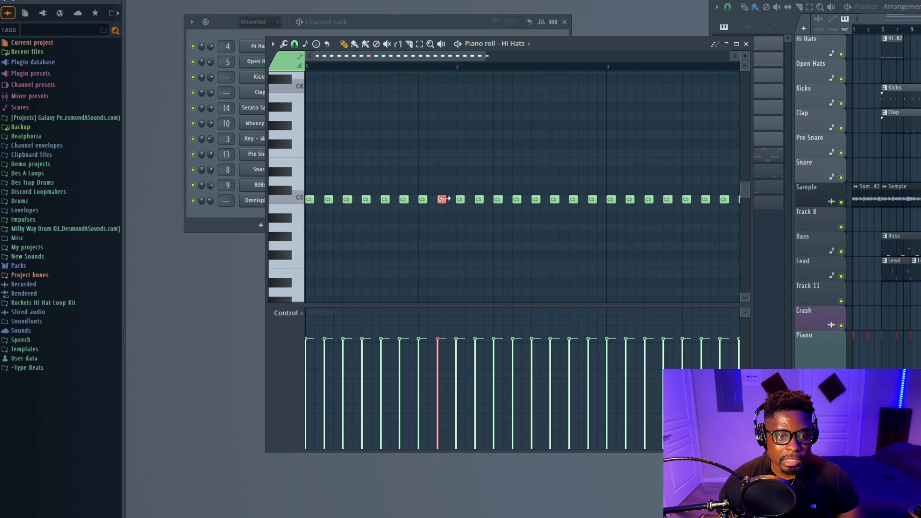
pyautogui.moveTo(442, 198); pyautogui.dragTo(452, 199)
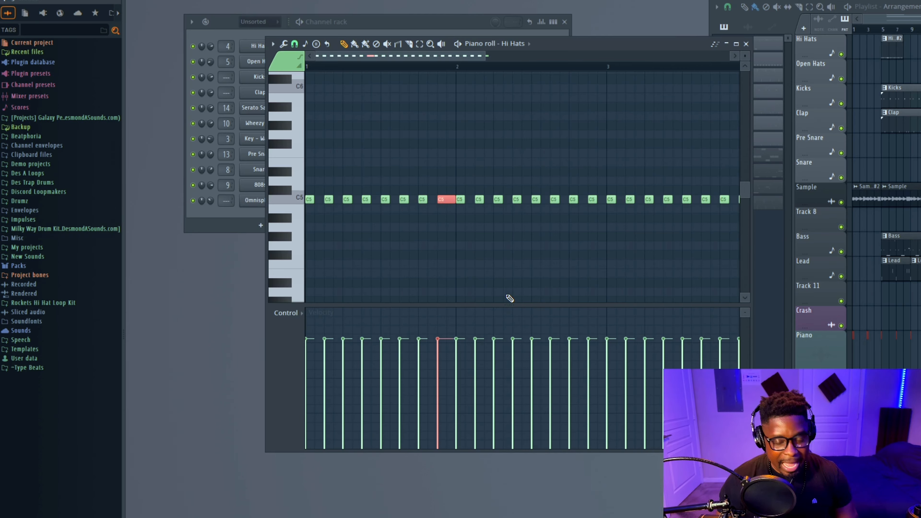
# Split the lengthened hi-hat note into a four-note roll with the Arpeggiator by raising its Time mul
pyautogui.hotkey('alt', 'a')
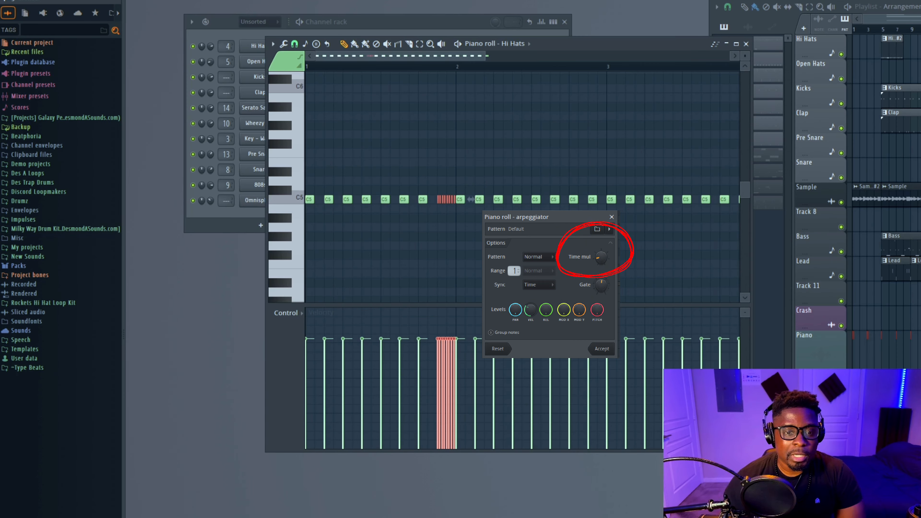
pyautogui.moveTo(471, 199); pyautogui.dragTo(601, 263)
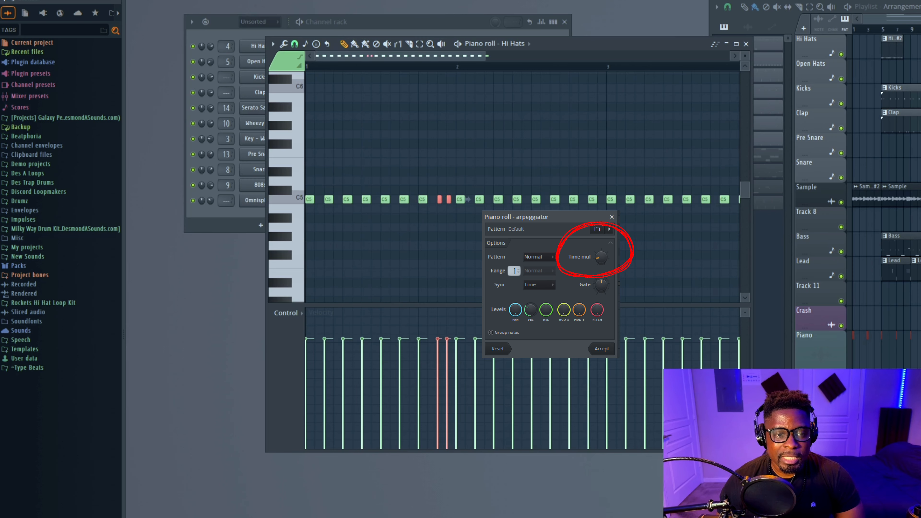
pyautogui.moveTo(601, 257); pyautogui.dragTo(601, 262)
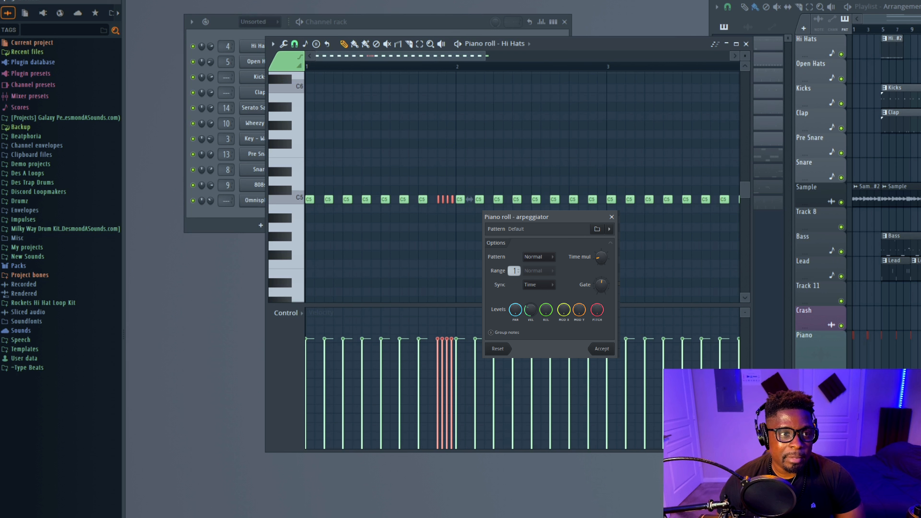
pyautogui.press('Return')
# Preview the pattern and undo then redo the hi-hat roll edit
pyautogui.press('space')
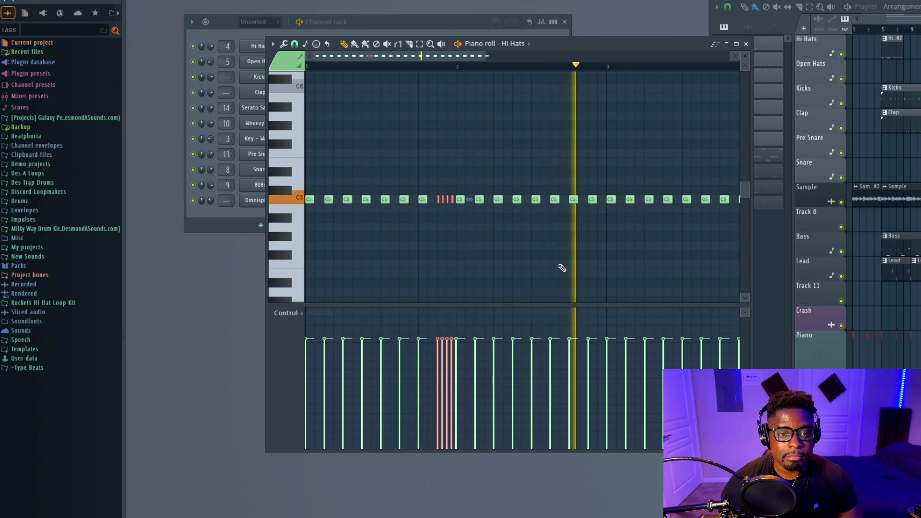
pyautogui.press('space')
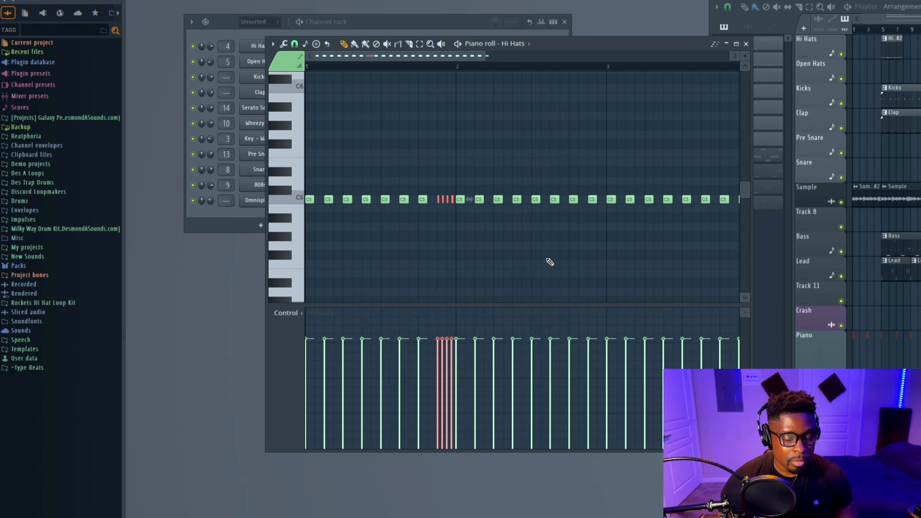
pyautogui.hotkey('ctrl', 'z')
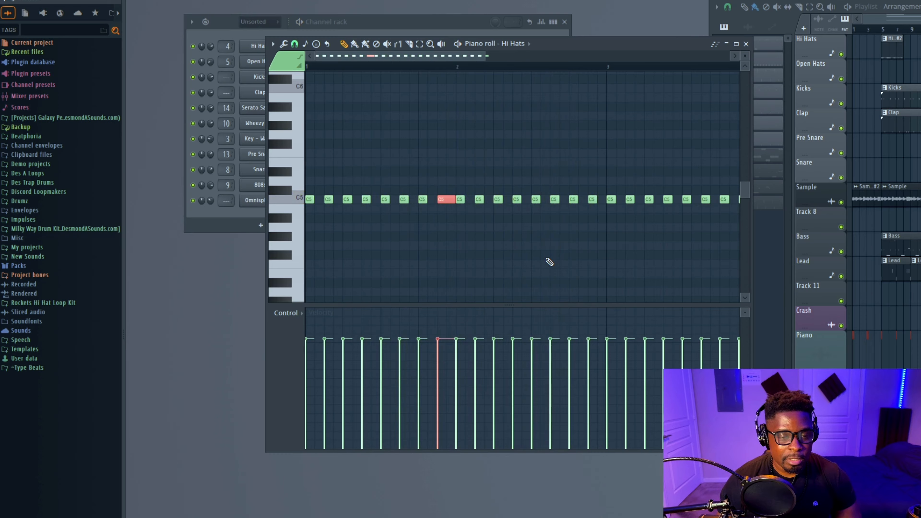
pyautogui.hotkey('ctrl', 'z')
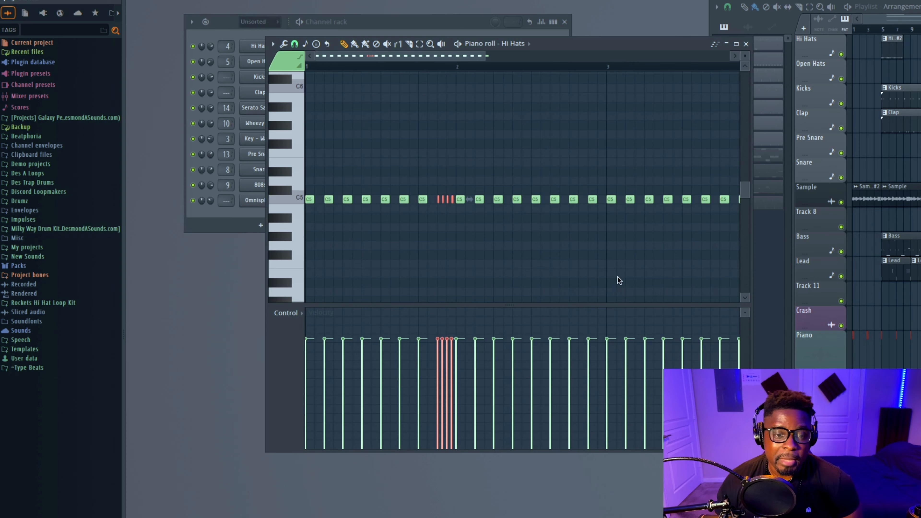
# Reapply the Arpeggiator to the roll notes to turn them into a faster eight-note roll
pyautogui.hotkey('alt', 'a')
pyautogui.moveTo(467, 199); pyautogui.dragTo(470, 199)
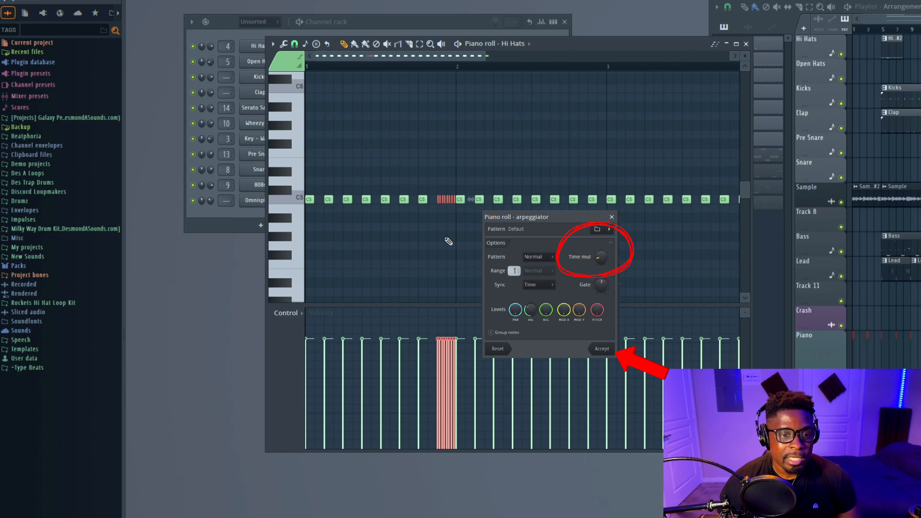
pyautogui.press('Return')
# Delete the trailing notes of the hi-hat roll, keeping the first four
pyautogui.scroll(3, 430, 240)
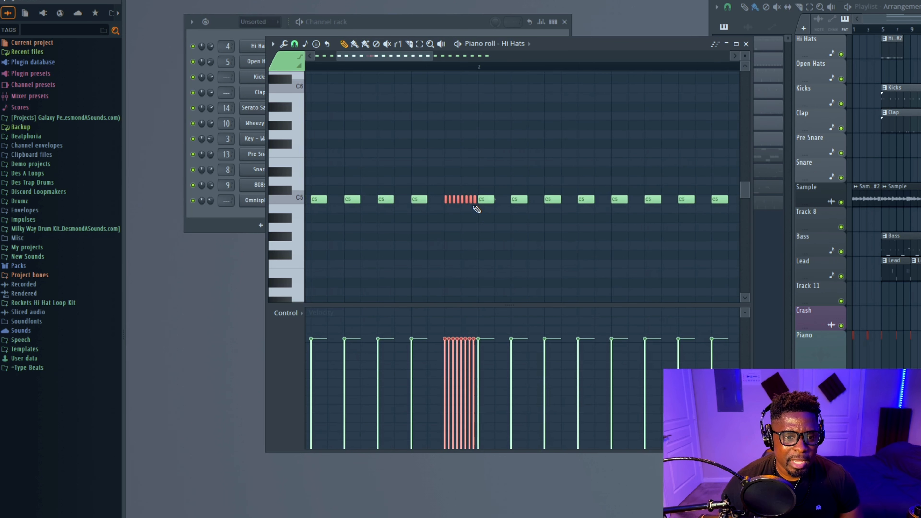
pyautogui.rightClick(471, 200)
pyautogui.rightClick(465, 200)
pyautogui.rightClick(461, 200)
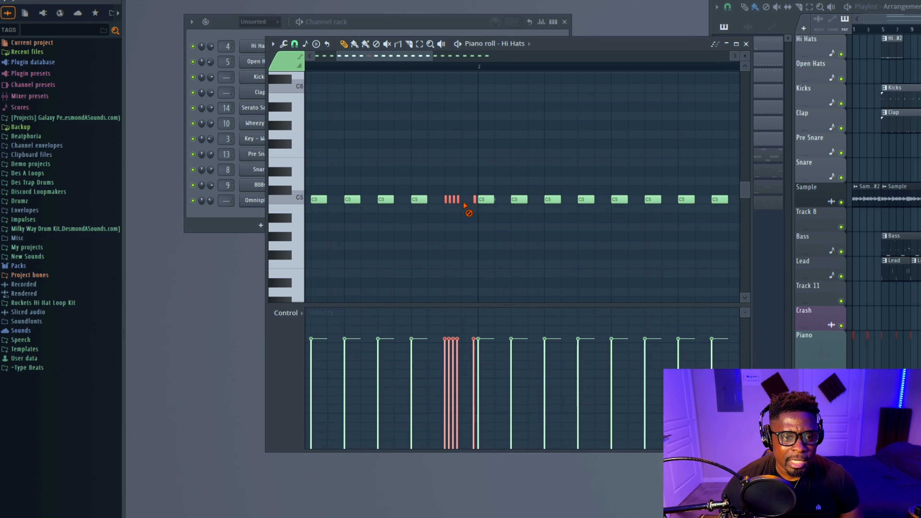
pyautogui.rightClick(474, 200)
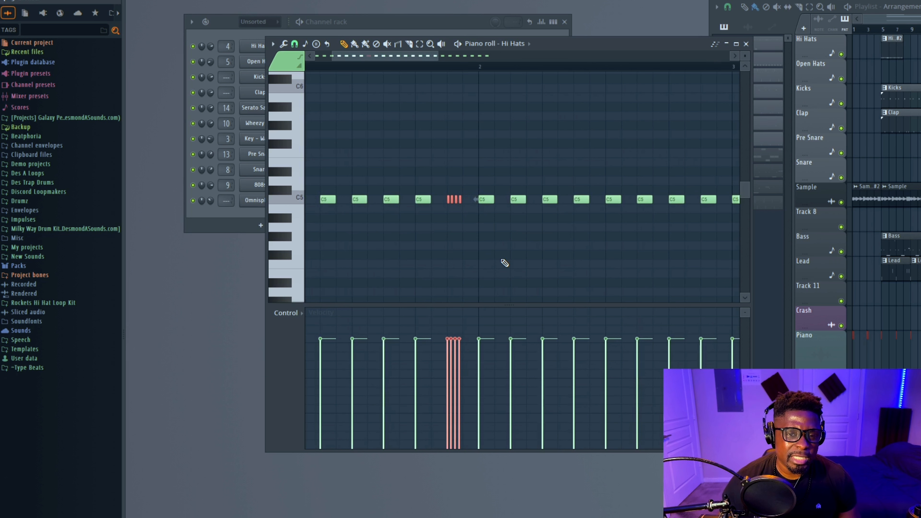
pyautogui.scroll(-3, 508, 262)
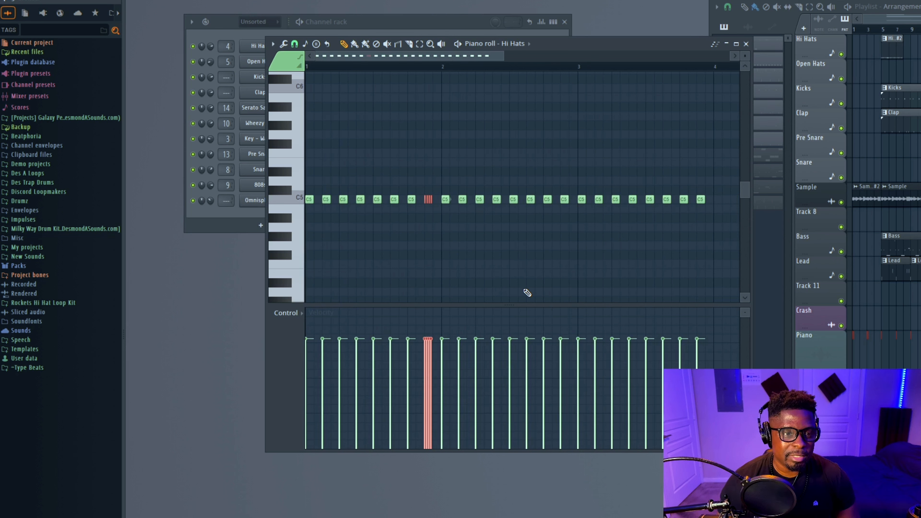
# Glue the hi-hat roll into one note and chop it back into four even notes
pyautogui.press('space')
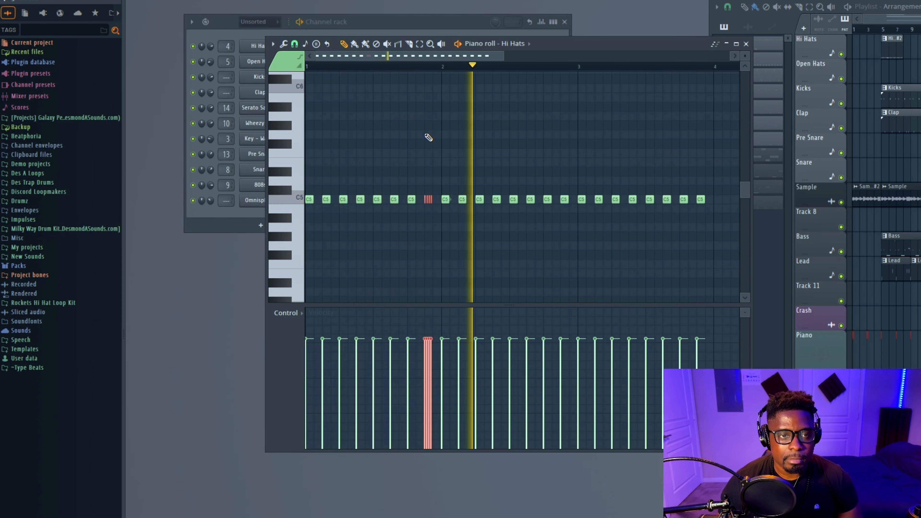
pyautogui.press('space')
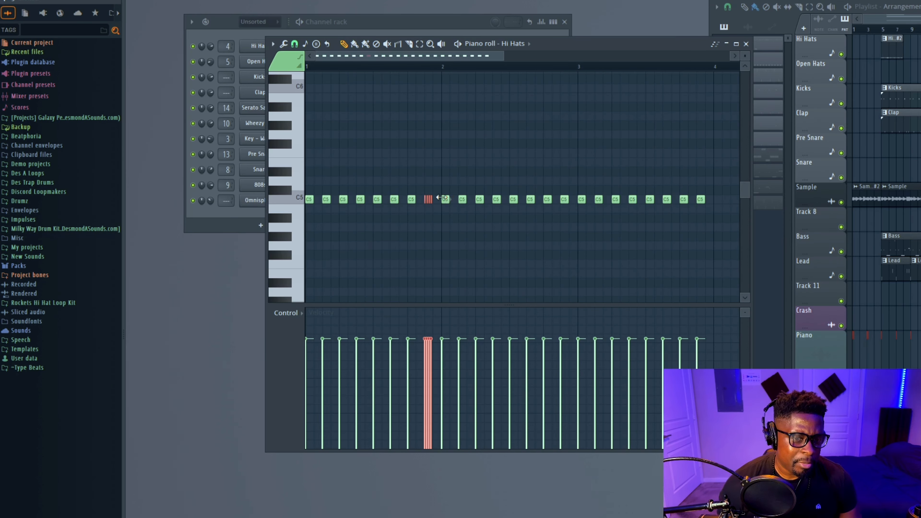
pyautogui.hotkey('ctrl', 'g')
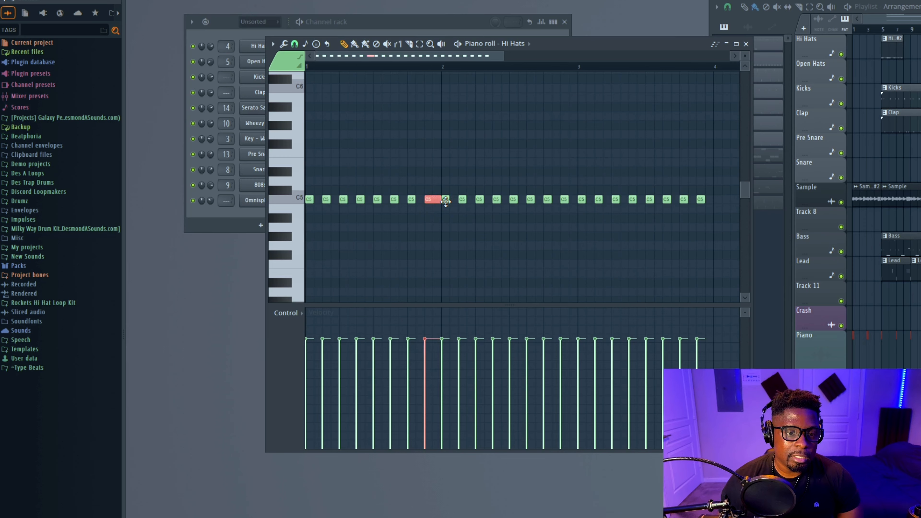
pyautogui.hotkey('ctrl', 'u')
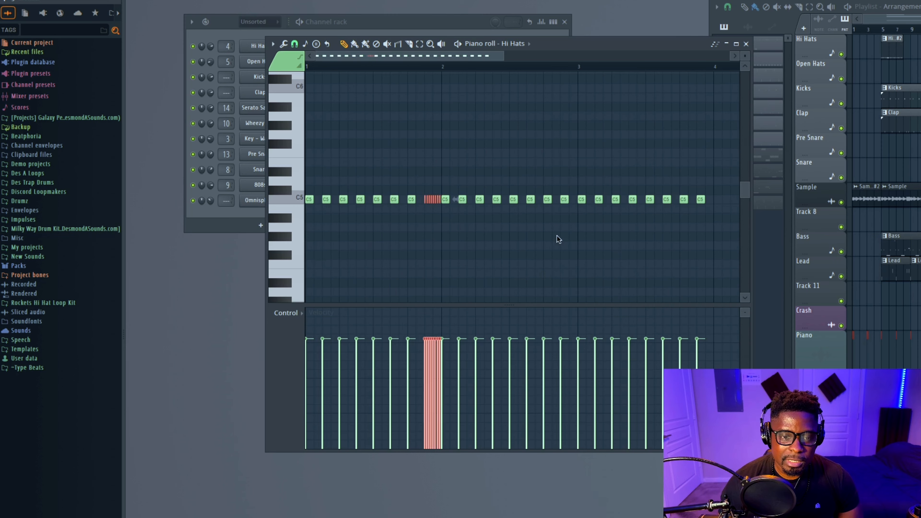
pyautogui.moveTo(610, 289); pyautogui.dragTo(609, 282)
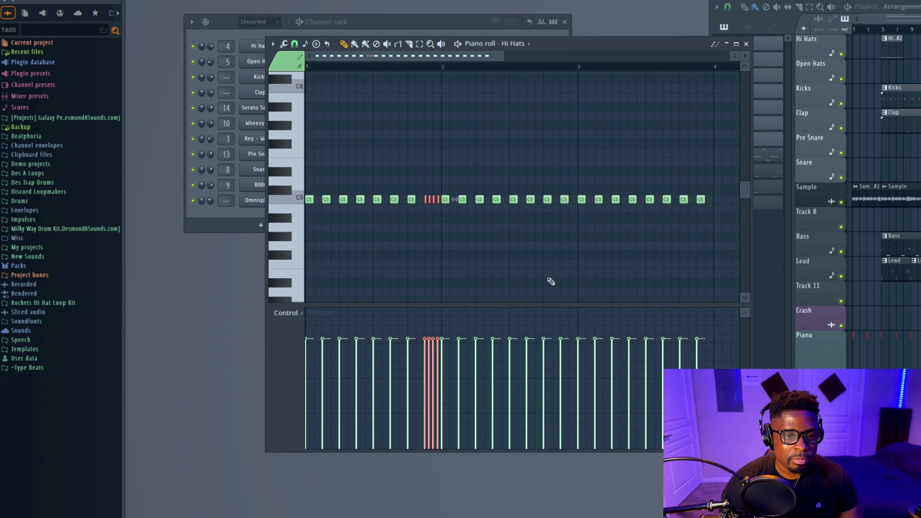
# Move a hi-hat note in the second bar down to a lower pitch and arpeggiate it into a four-note roll
pyautogui.click(547, 200)
pyautogui.moveTo(547, 200)
pyautogui.mouseDown()
pyautogui.moveTo(547, 228)
pyautogui.moveTo(559, 227)
pyautogui.mouseUp()
pyautogui.click(550, 225)
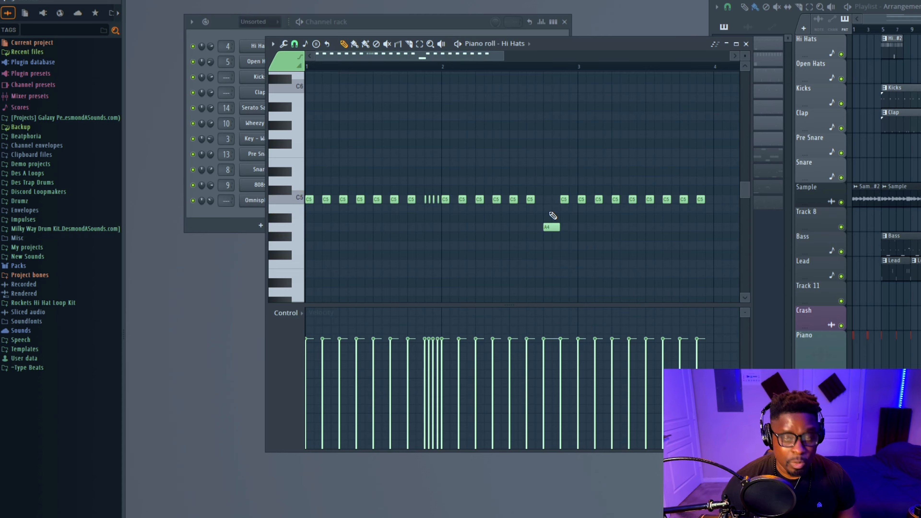
pyautogui.click(548, 227)
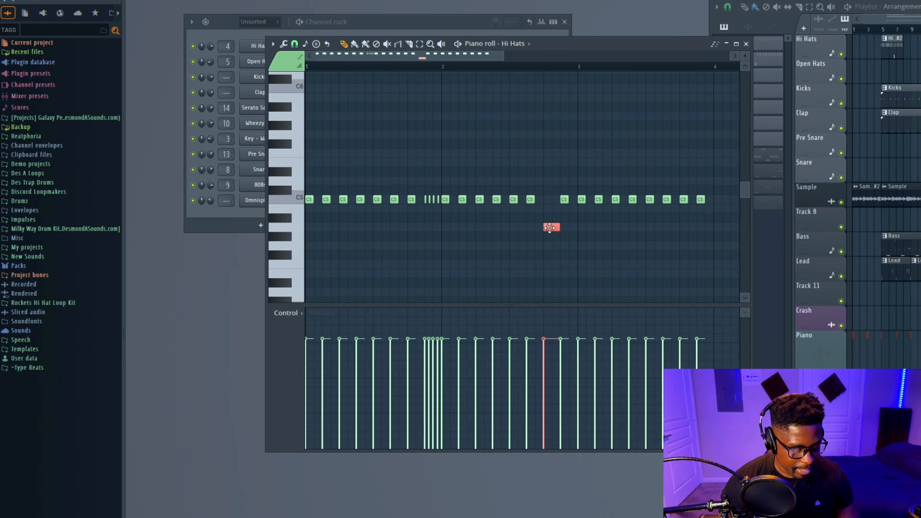
pyautogui.hotkey('alt', 'a')
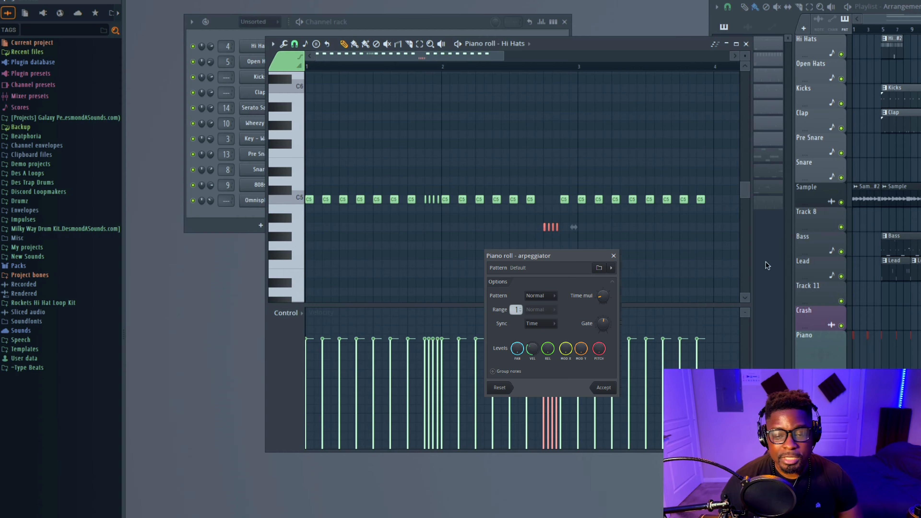
pyautogui.press('Return')
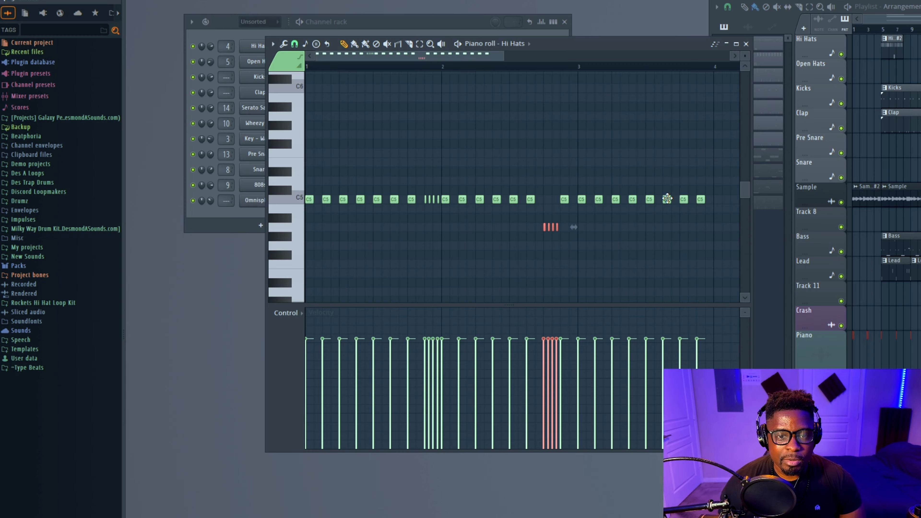
# Move the late hi-hat note in the second bar up a few semitones and arpeggiate it into a short roll
pyautogui.moveTo(667, 198)
pyautogui.mouseDown()
pyautogui.moveTo(665, 170)
pyautogui.moveTo(673, 186)
pyautogui.mouseUp()
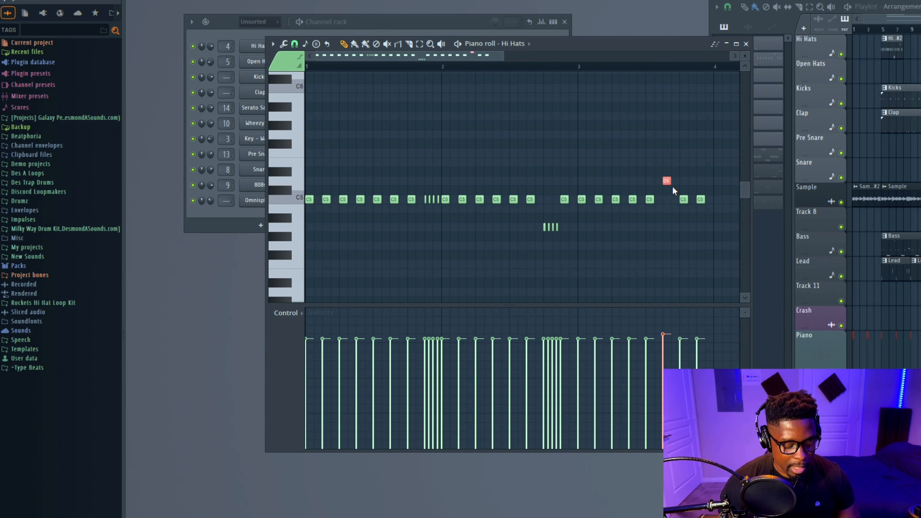
pyautogui.hotkey('alt', 'a')
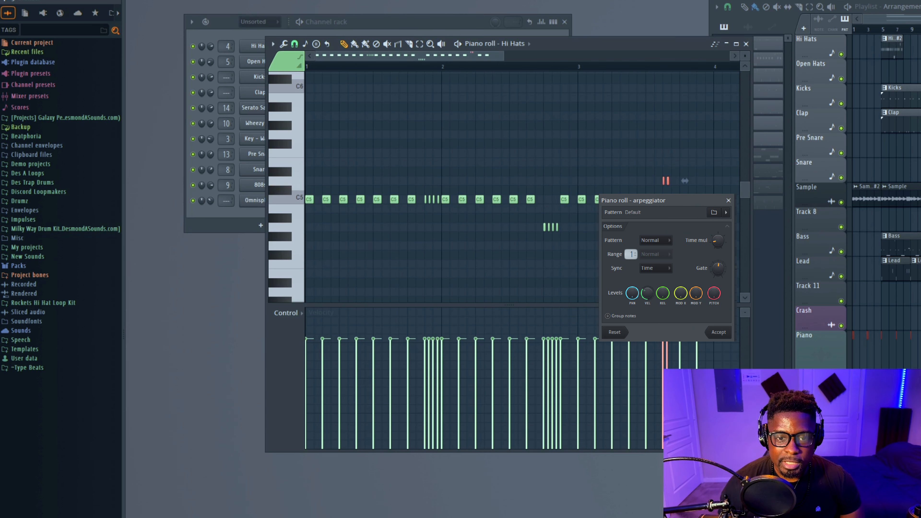
pyautogui.moveTo(718, 241); pyautogui.dragTo(718, 242)
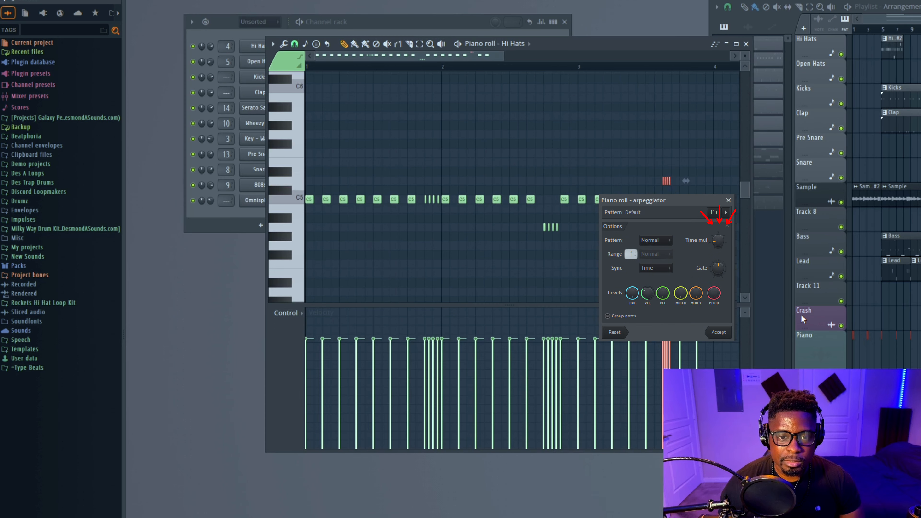
pyautogui.press('Return')
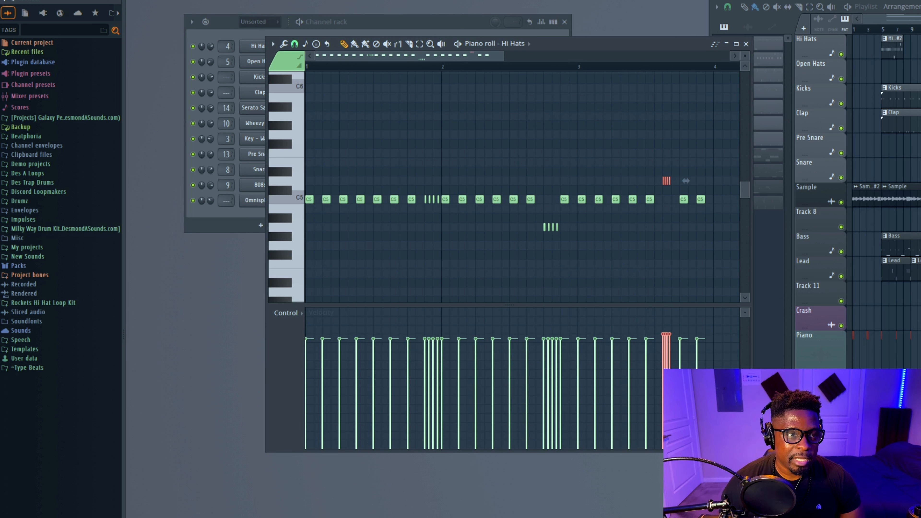
# Delete the hi-hat notes from the start of the third bar onward
pyautogui.press('space')
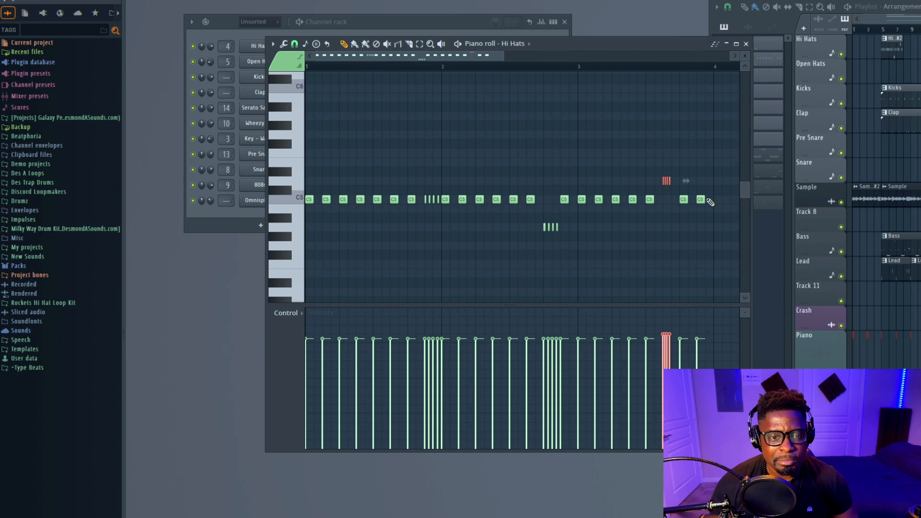
pyautogui.moveTo(706, 140); pyautogui.dragTo(580, 212)
pyautogui.press('Delete')
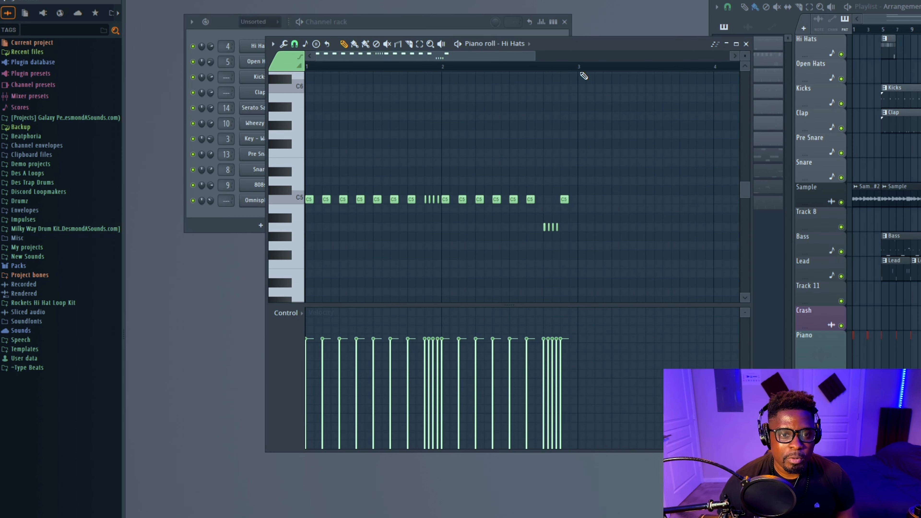
# Duplicate the first two bars of hi-hats into bars three and four
pyautogui.moveTo(580, 67); pyautogui.dragTo(128, 64)
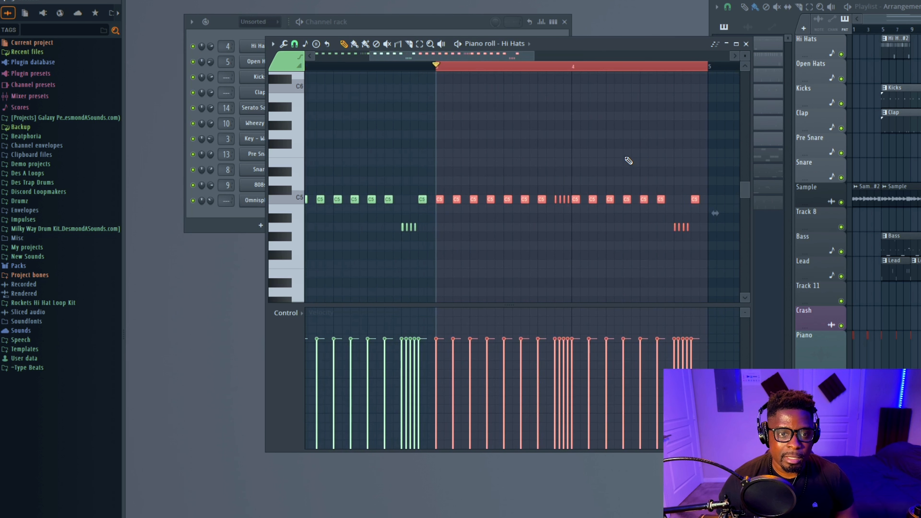
pyautogui.hotkey('ctrl', 'b')
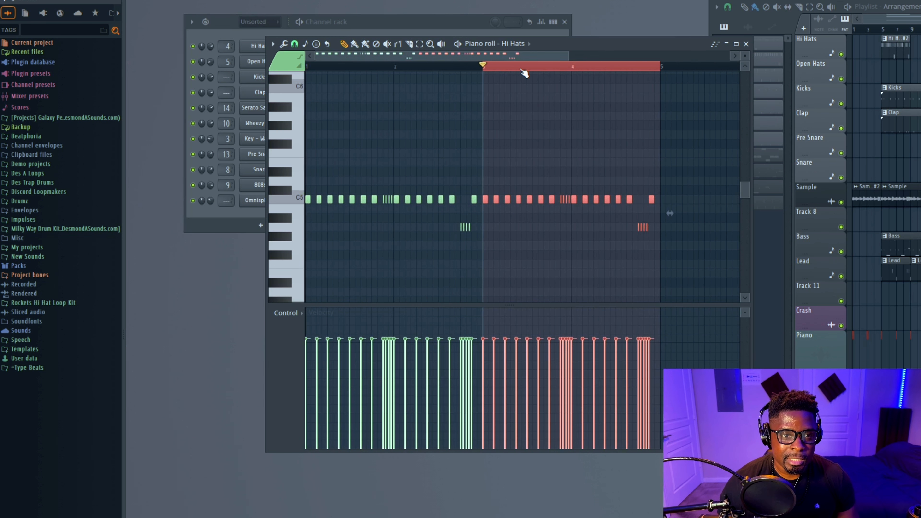
pyautogui.hotkey('ctrl', 'd')
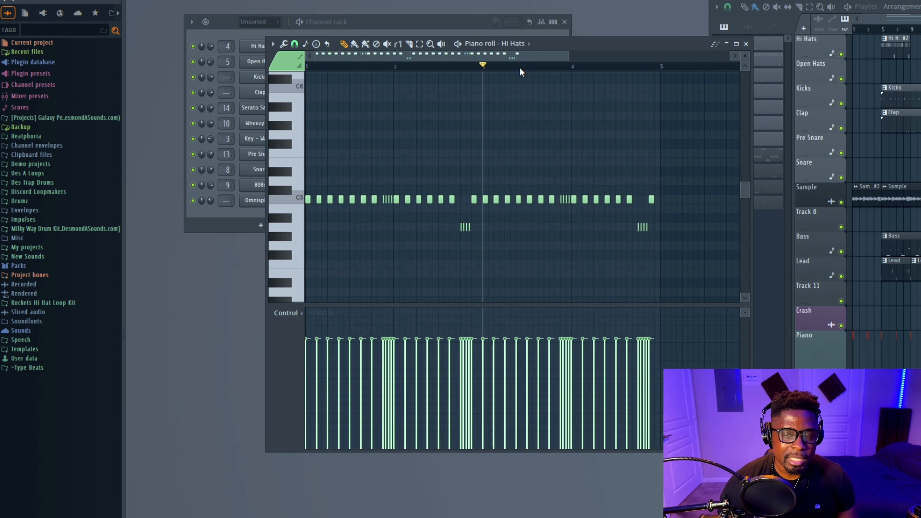
pyautogui.click(880, 33)
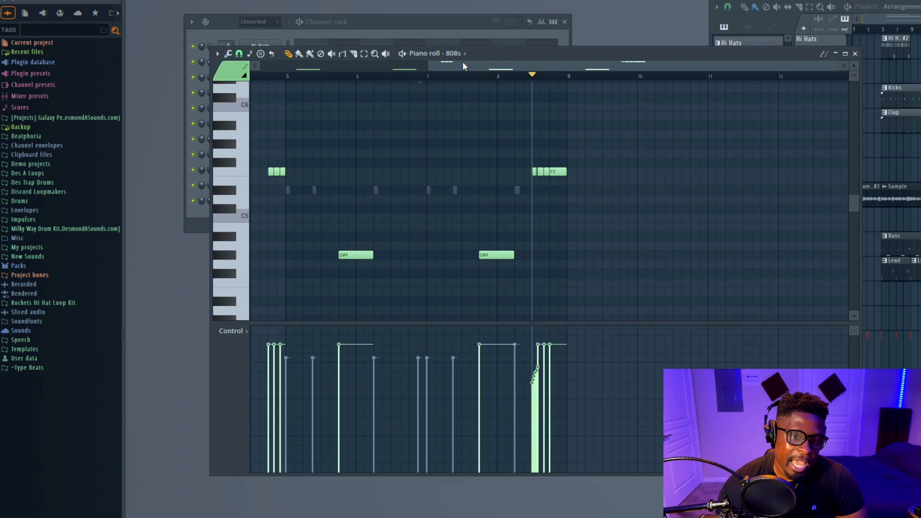
# Play the 808 pattern from the fourth bar
pyautogui.moveTo(454, 68); pyautogui.dragTo(406, 68)
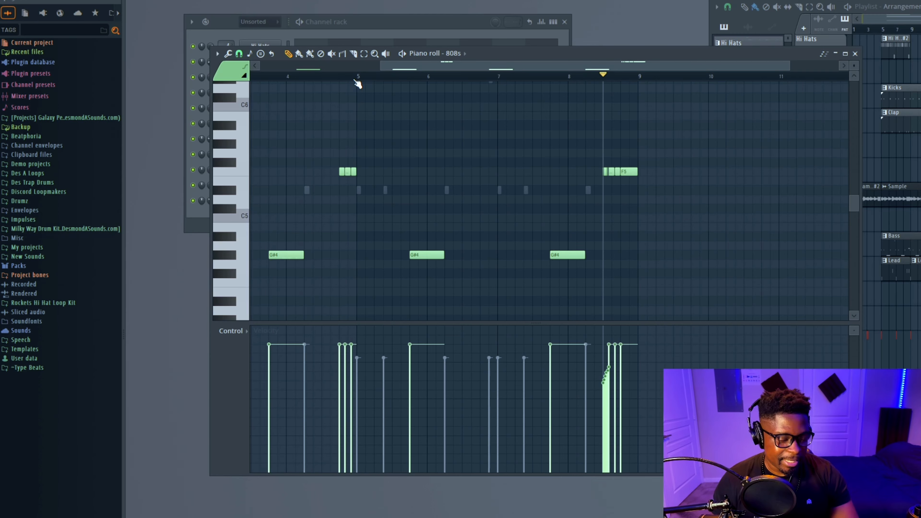
pyautogui.click(344, 78)
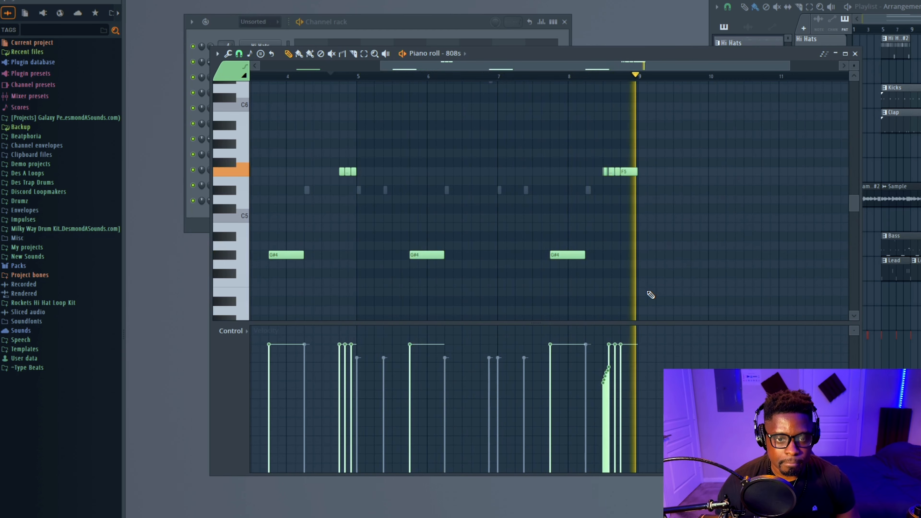
pyautogui.press('space')
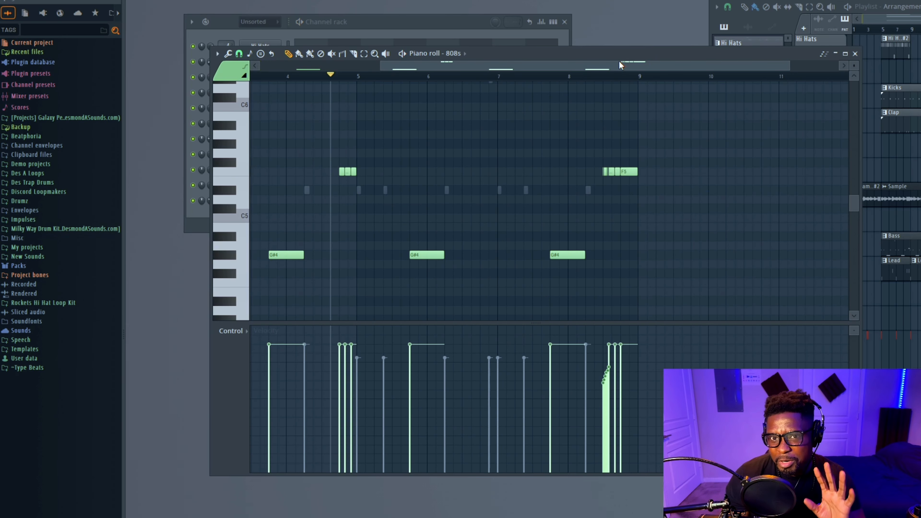
pyautogui.moveTo(609, 54); pyautogui.dragTo(715, 87)
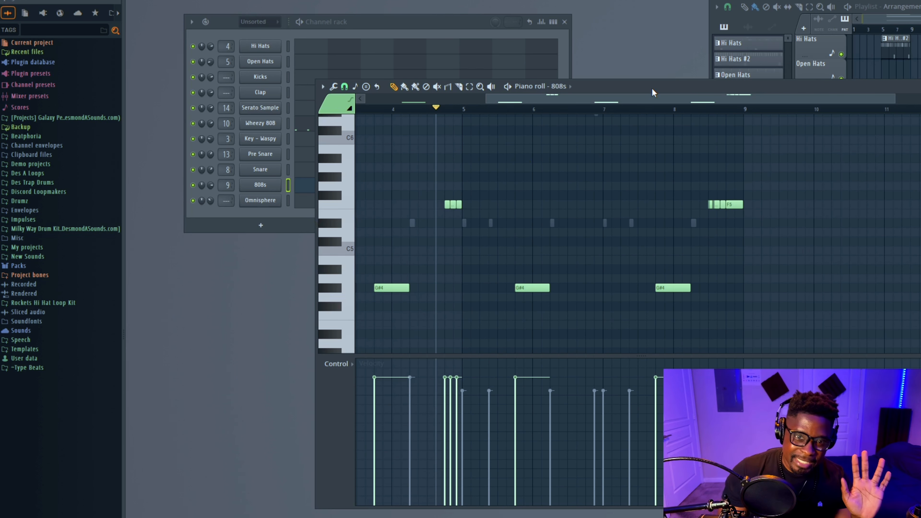
pyautogui.moveTo(651, 87); pyautogui.dragTo(573, 72)
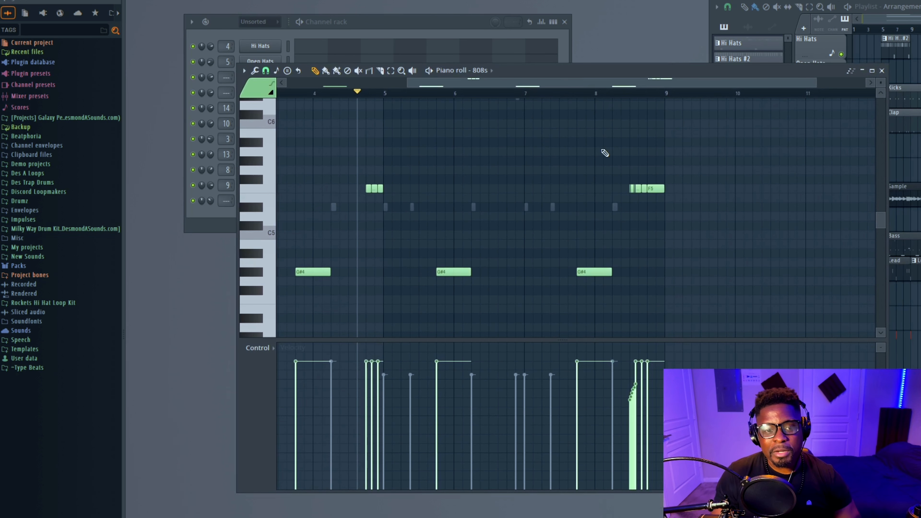
# Add a short G#4 808 note on the last beat of bar eight, stretching it to the bar line
pyautogui.click(254, 272)
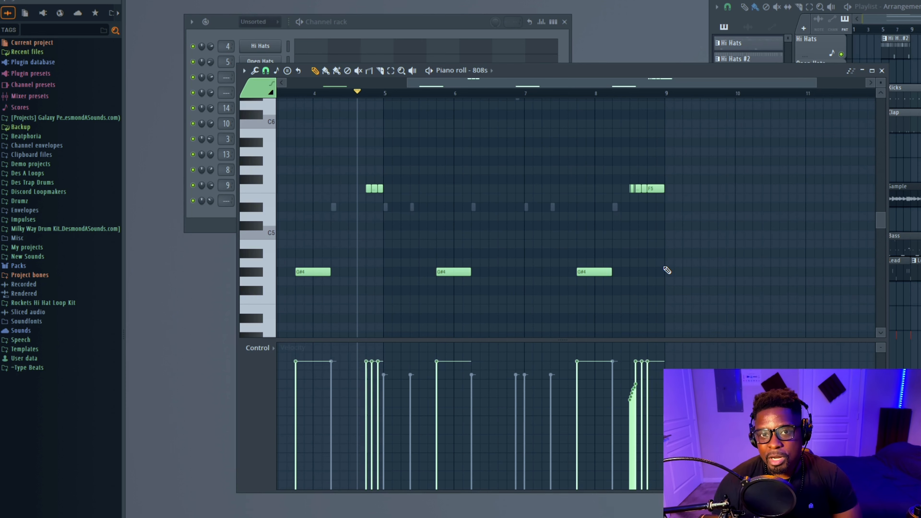
pyautogui.scroll(3, 668, 307)
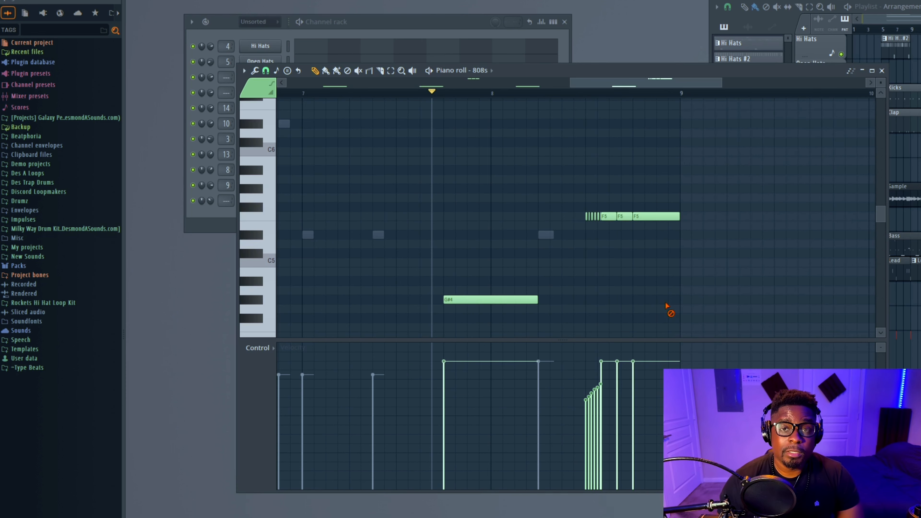
pyautogui.scroll(-2, 649, 298)
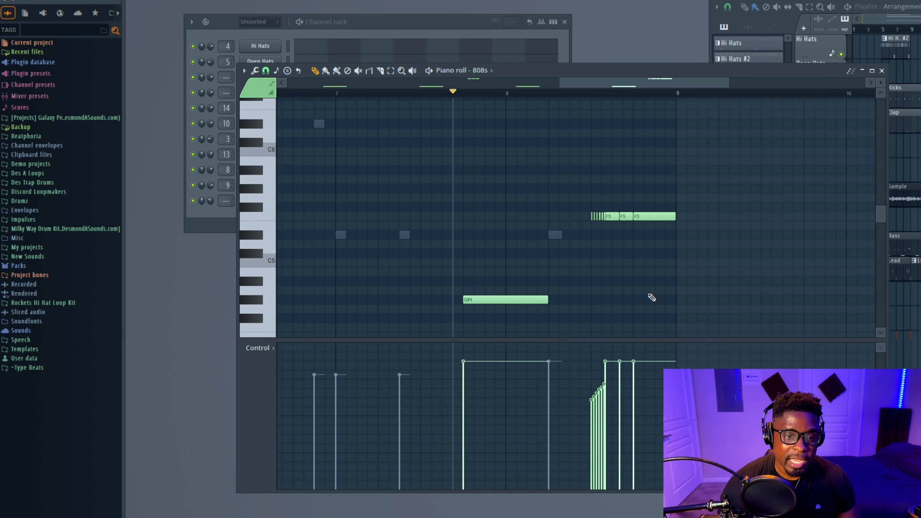
pyautogui.scroll(1, 652, 297)
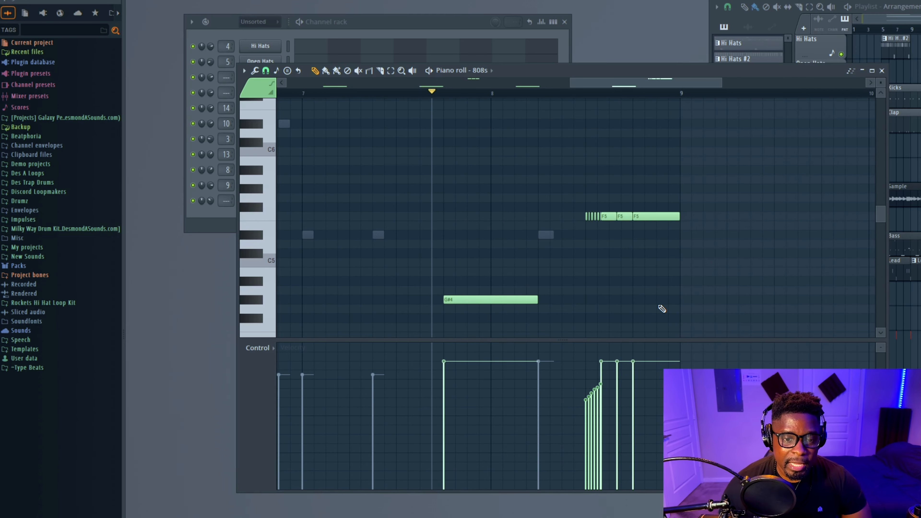
pyautogui.click(658, 299)
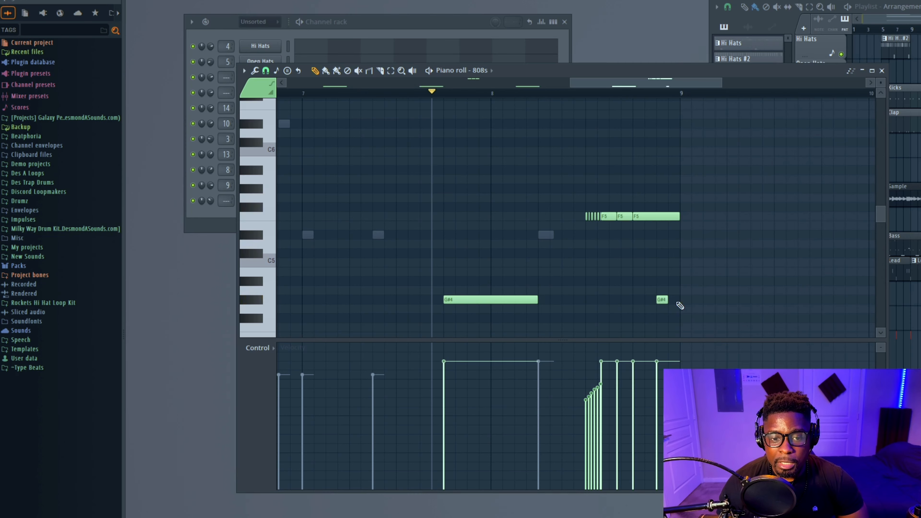
pyautogui.click(662, 300)
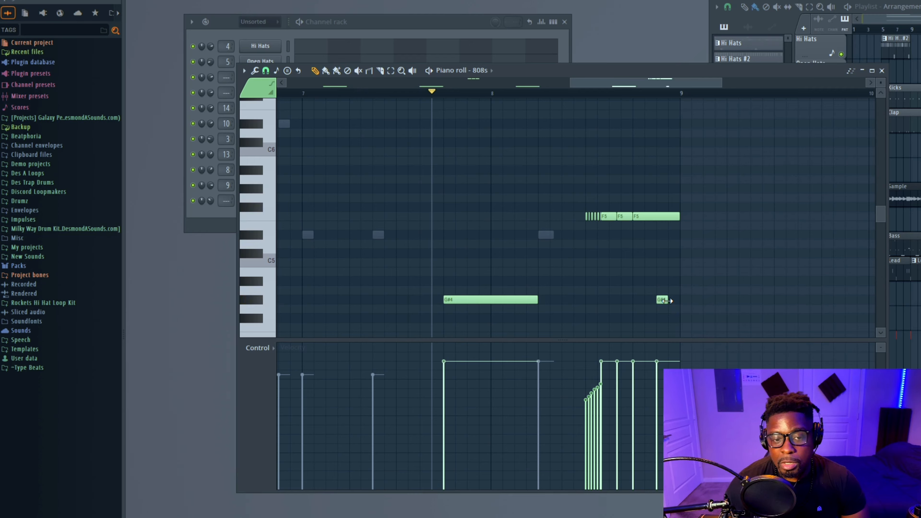
pyautogui.moveTo(668, 299); pyautogui.dragTo(680, 299)
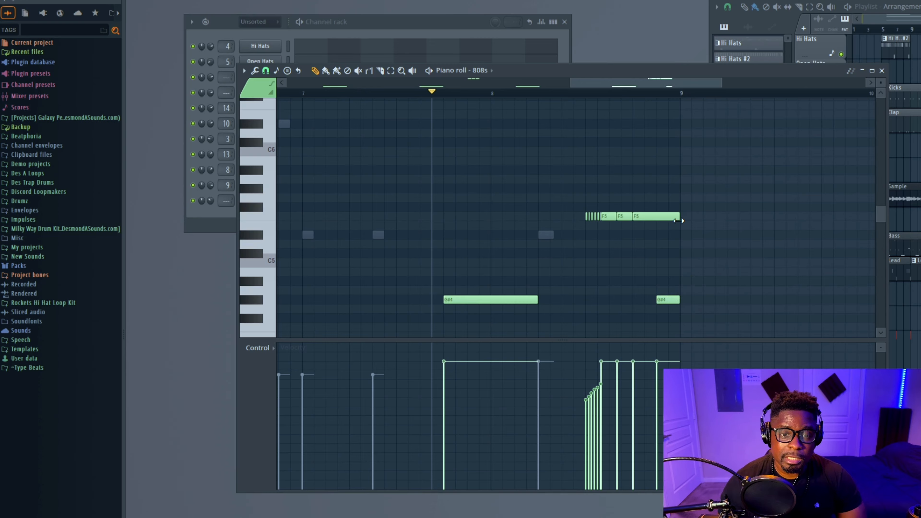
# Accept the new G#4 note as a slide note in its note properties and play it back
pyautogui.doubleClick(667, 299)
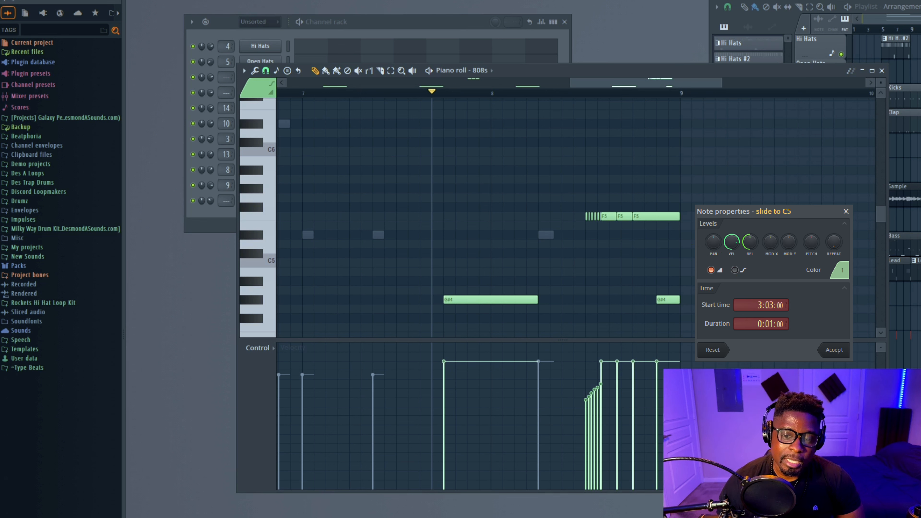
pyautogui.press('Return')
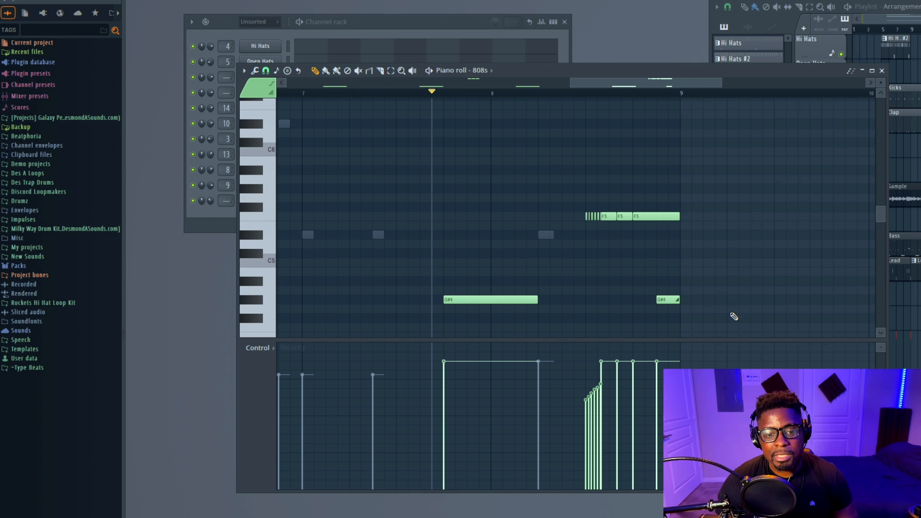
pyautogui.press('space')
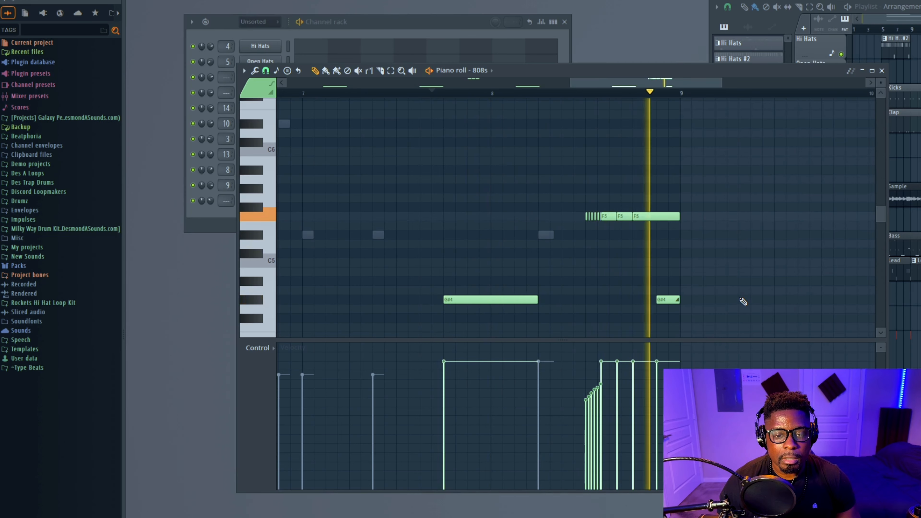
pyautogui.press('space')
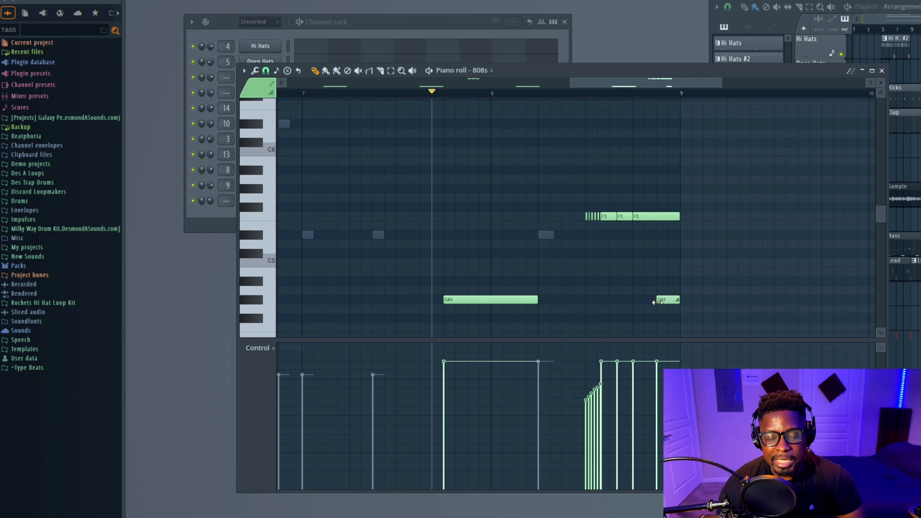
# Extend the G#4 slide note to start half a beat earlier and play it back
pyautogui.moveTo(657, 302); pyautogui.dragTo(633, 302)
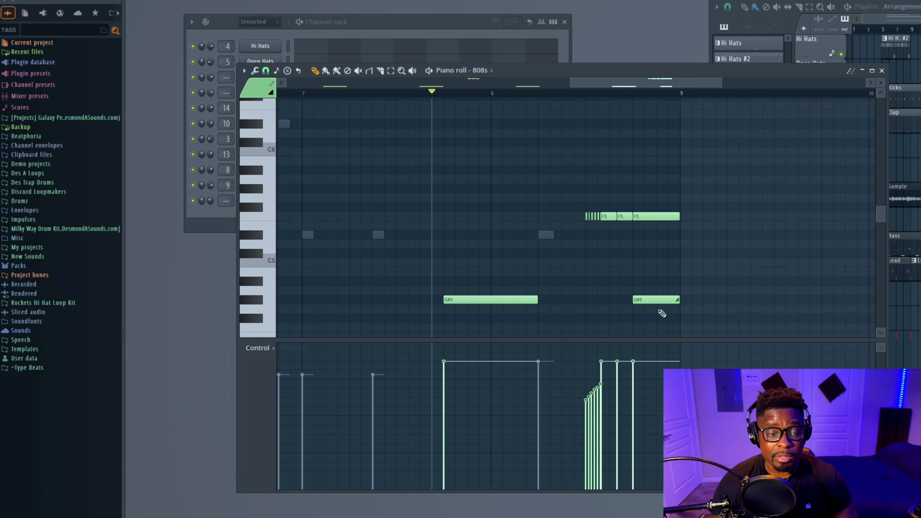
pyautogui.press('space')
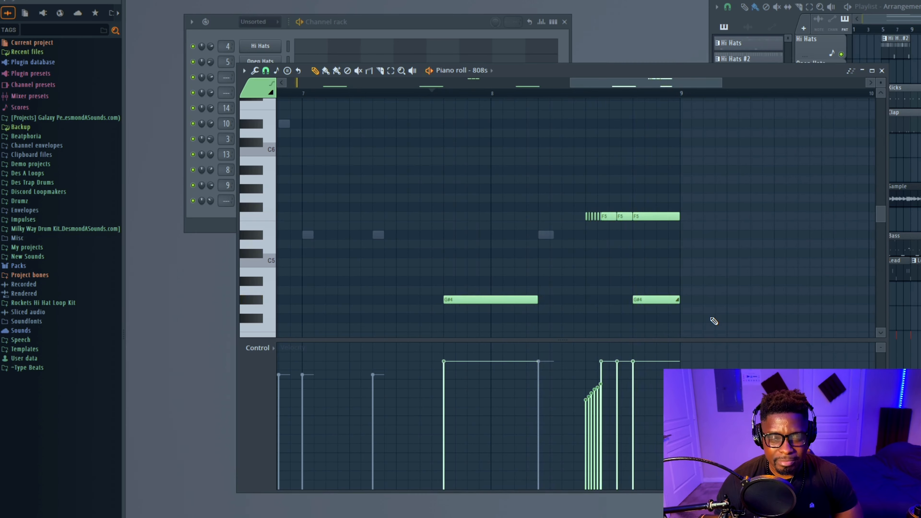
pyautogui.press('space')
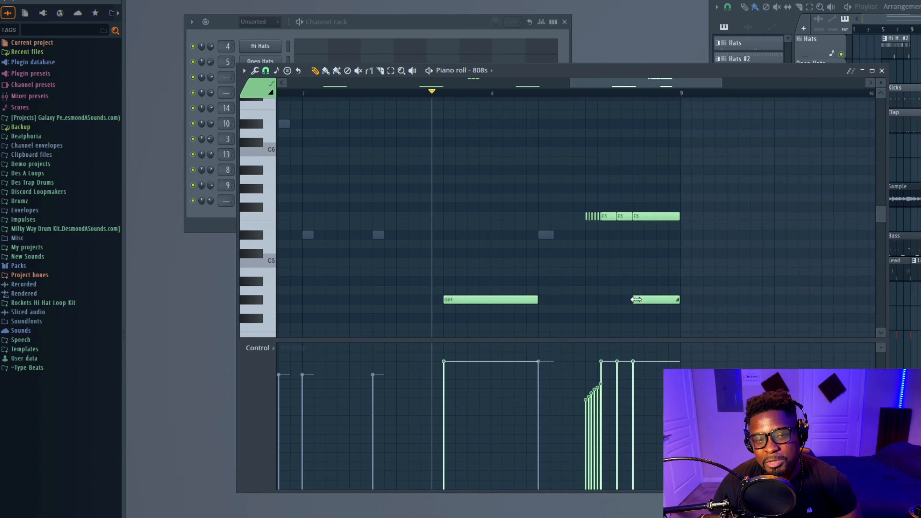
# Shorten the G#4 slide note back to start on the last beat and play it
pyautogui.moveTo(636, 299); pyautogui.dragTo(663, 299)
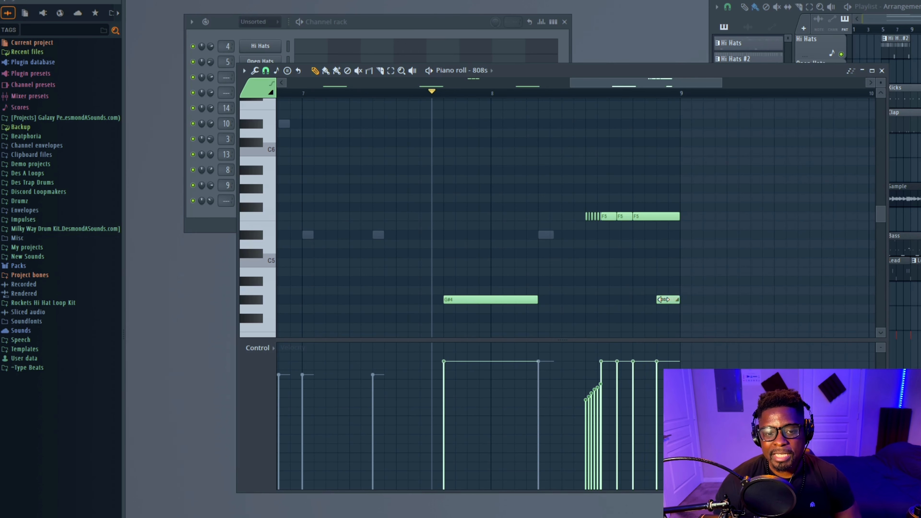
pyautogui.press('space')
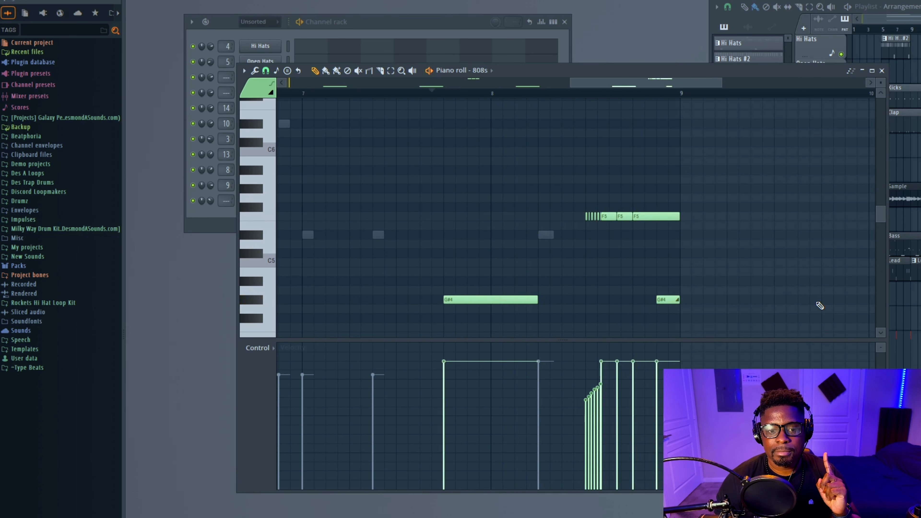
pyautogui.press('space')
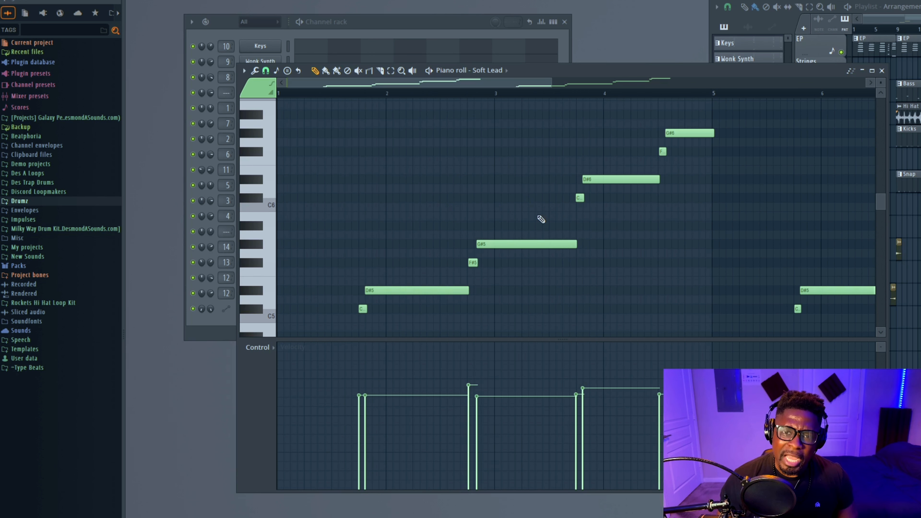
# Play the Soft Lead melody from the second bar
pyautogui.scroll(2, 563, 217)
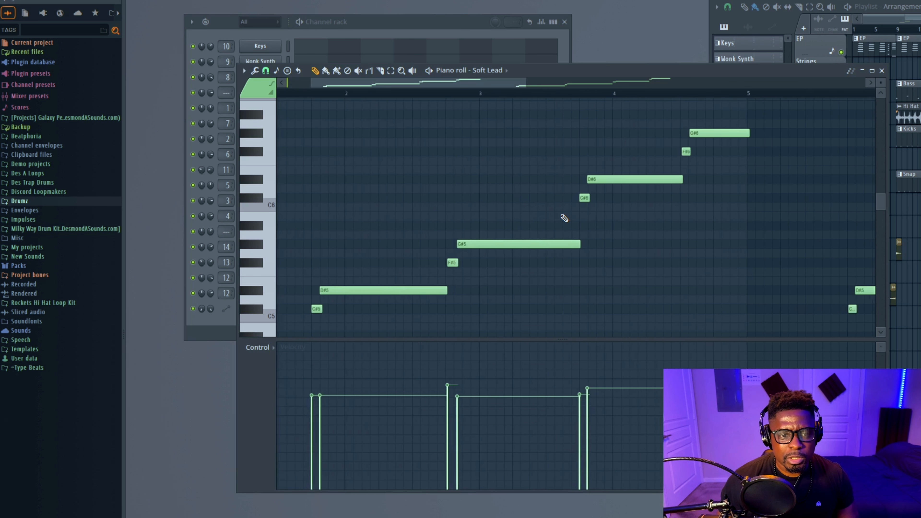
pyautogui.scroll(1, 564, 217)
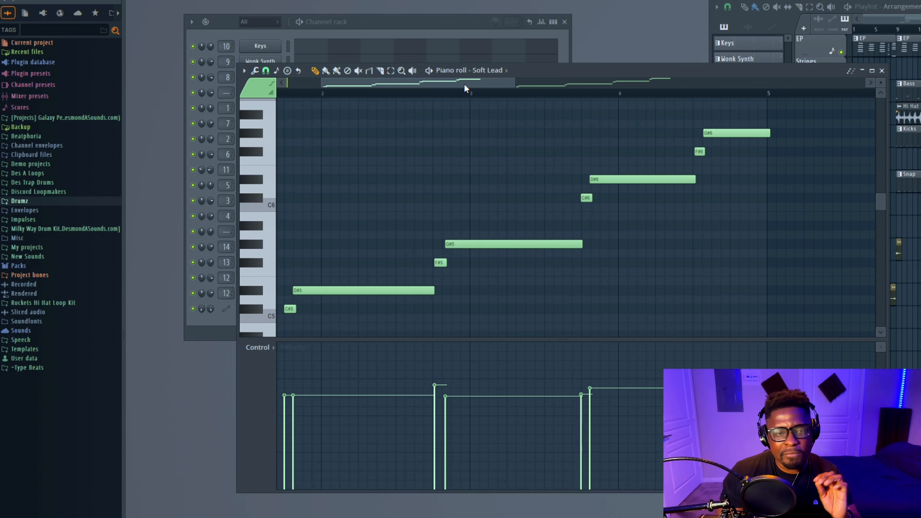
pyautogui.moveTo(464, 84); pyautogui.dragTo(436, 83)
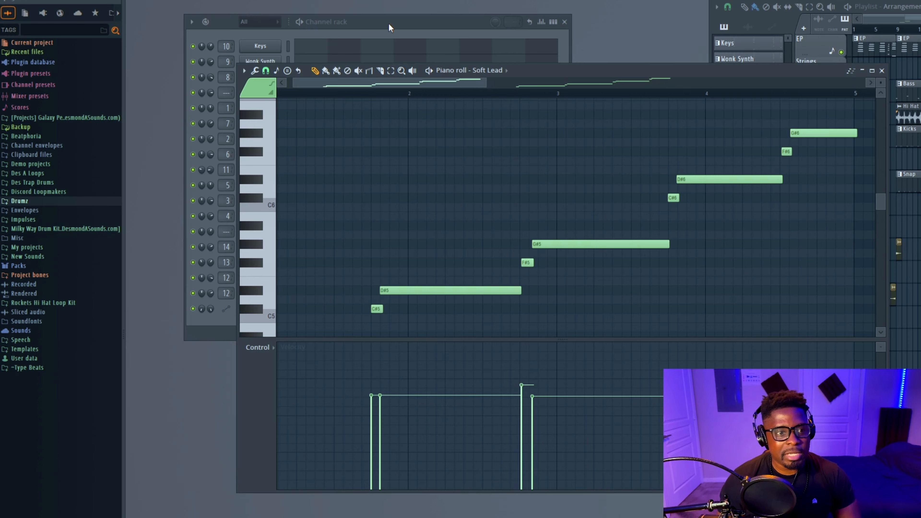
pyautogui.press('space')
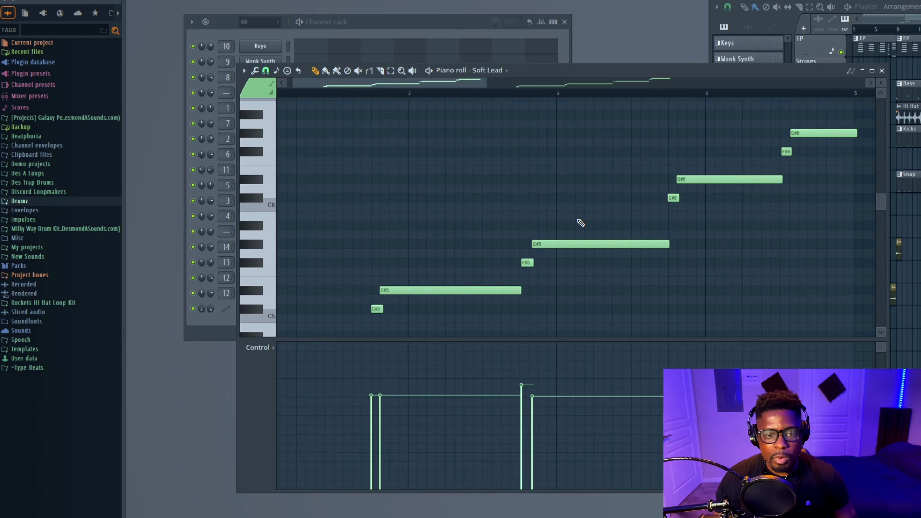
pyautogui.scroll(5, 588, 246)
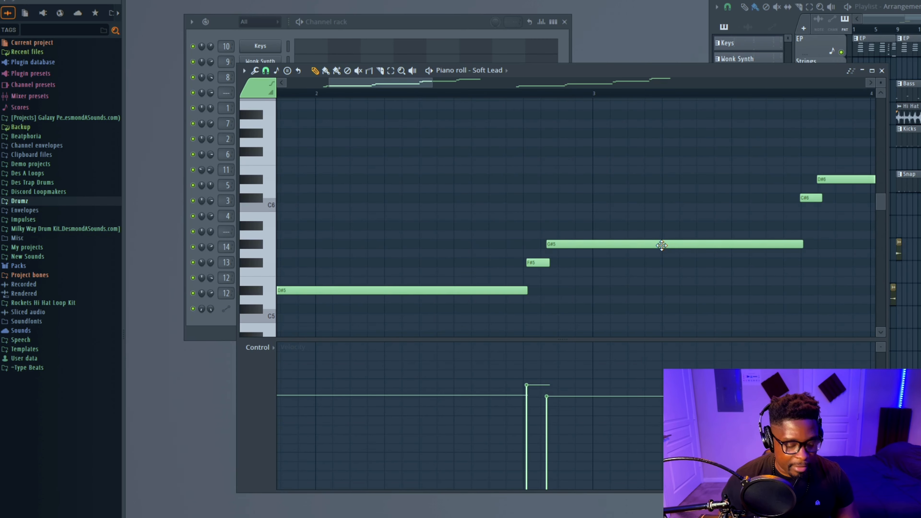
# Try nudging the long D#5 lead note earlier and moving it, then undo both moves
pyautogui.moveTo(668, 185); pyautogui.dragTo(654, 260)
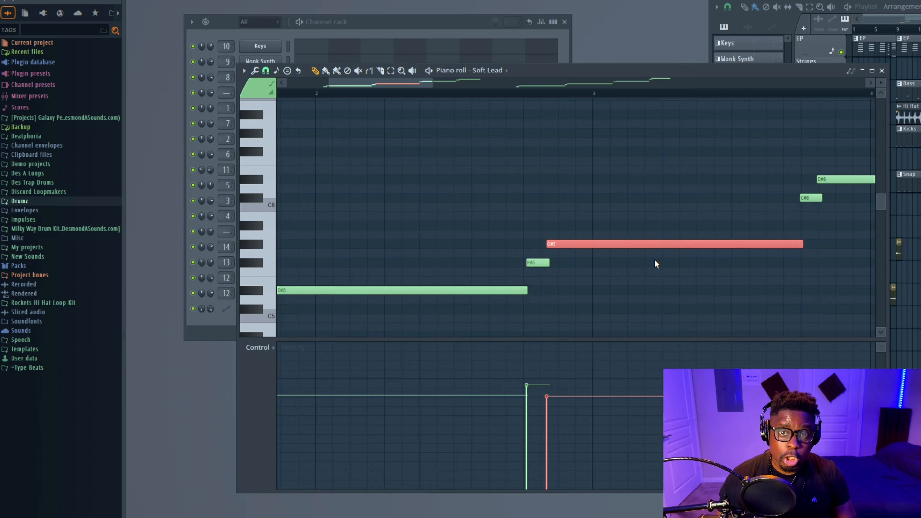
pyautogui.hotkey('shift', 'Left')
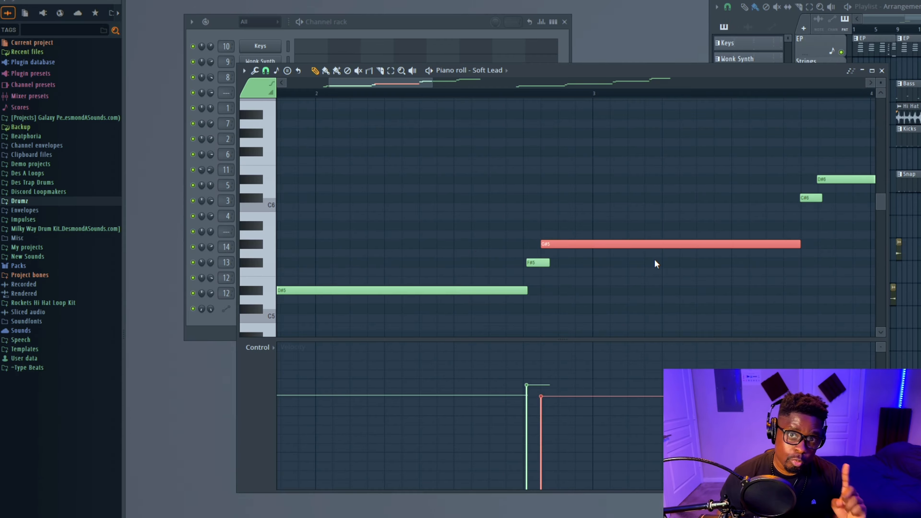
pyautogui.scroll(1, 524, 250)
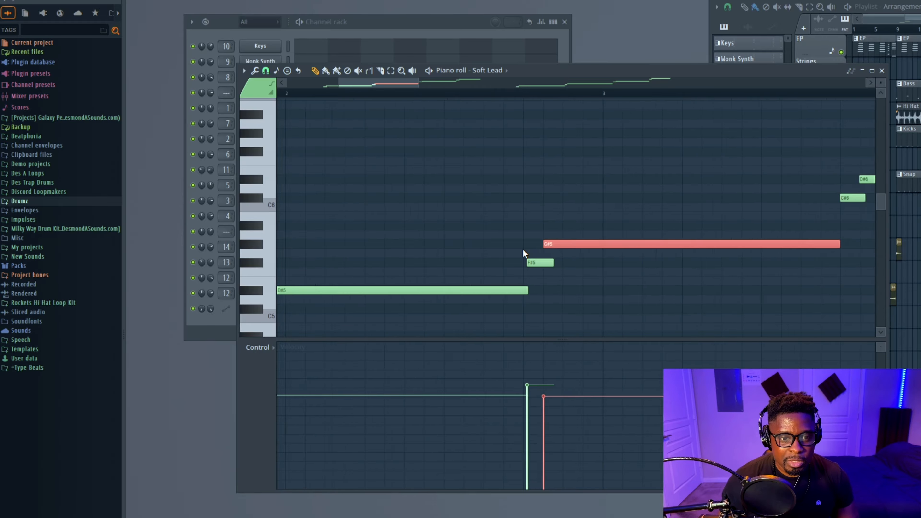
pyautogui.scroll(2, 523, 249)
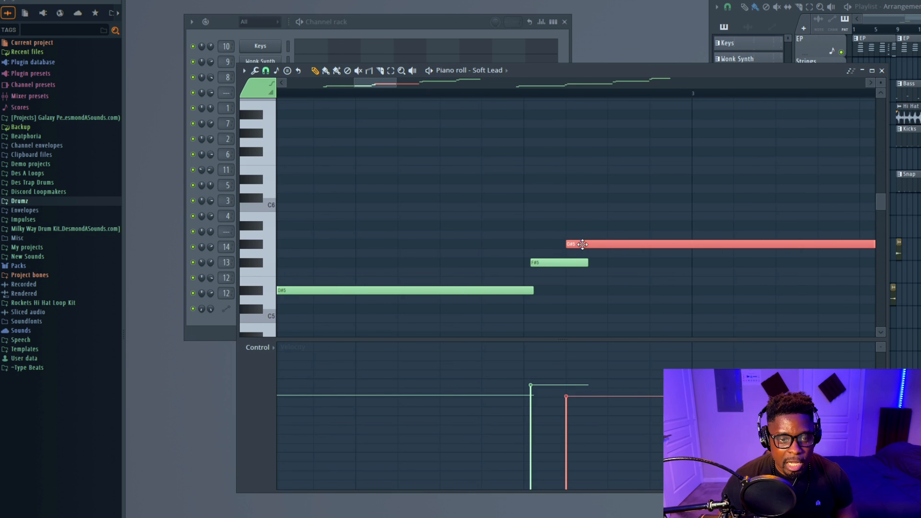
pyautogui.moveTo(582, 244); pyautogui.dragTo(596, 244)
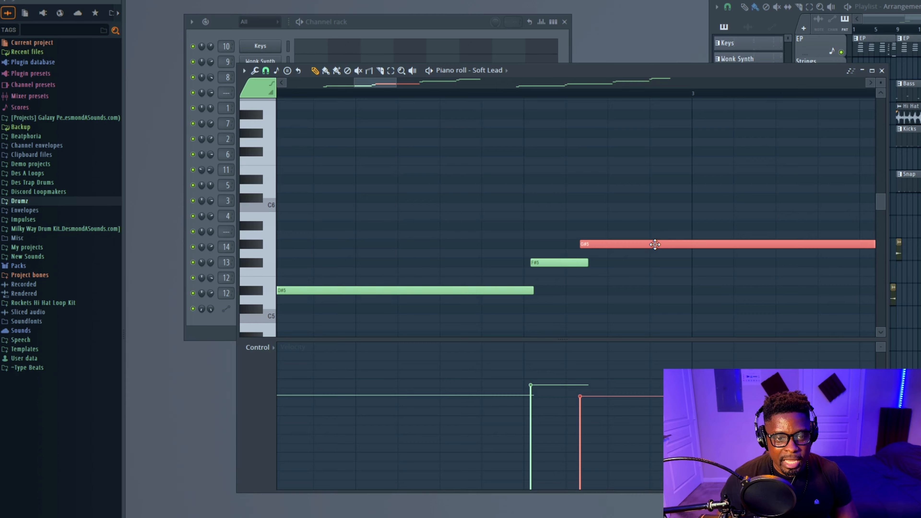
pyautogui.hotkey('ctrl', 'z')
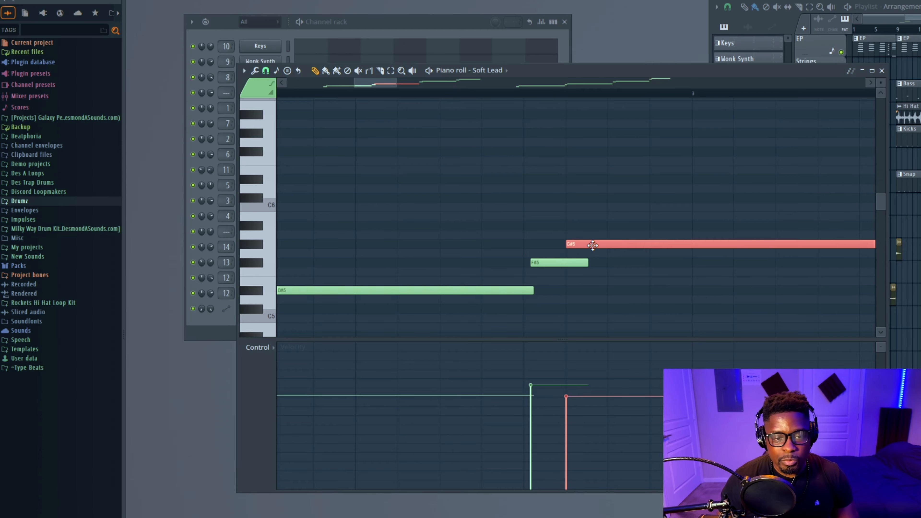
pyautogui.scroll(-1, 592, 245)
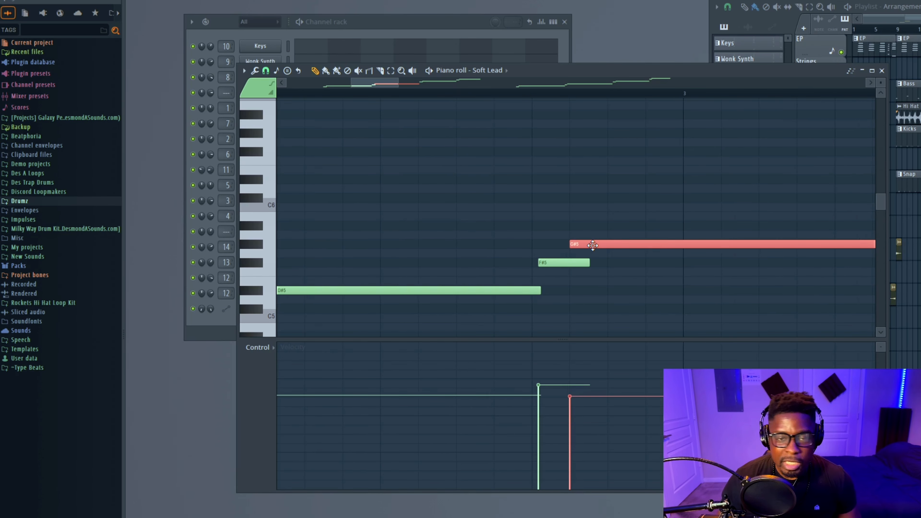
pyautogui.hotkey('ctrl', 'z')
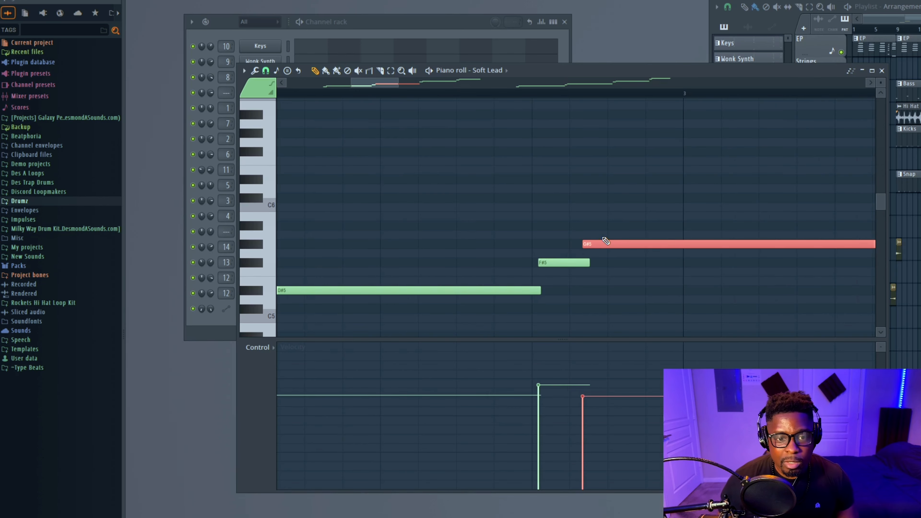
pyautogui.moveTo(621, 222); pyautogui.dragTo(560, 269)
pyautogui.hotkey('ctrl', 'z')
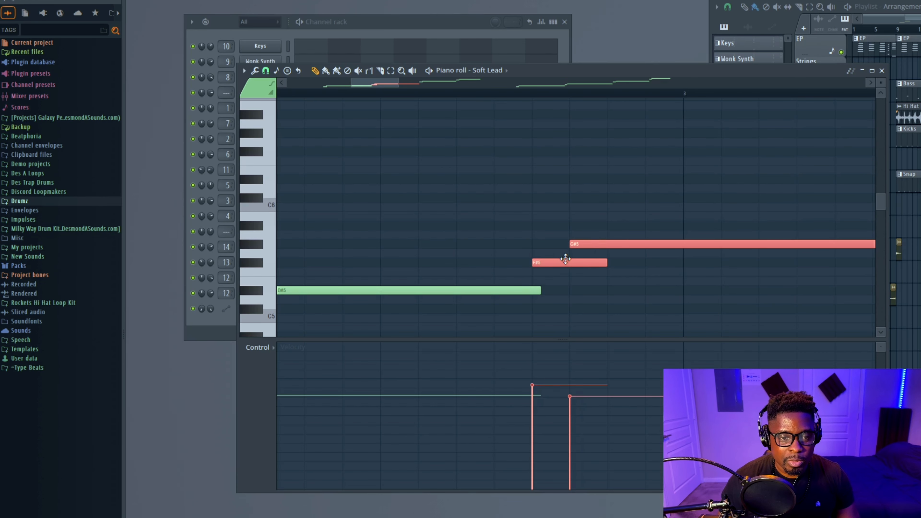
pyautogui.hotkey('ctrl', 'z')
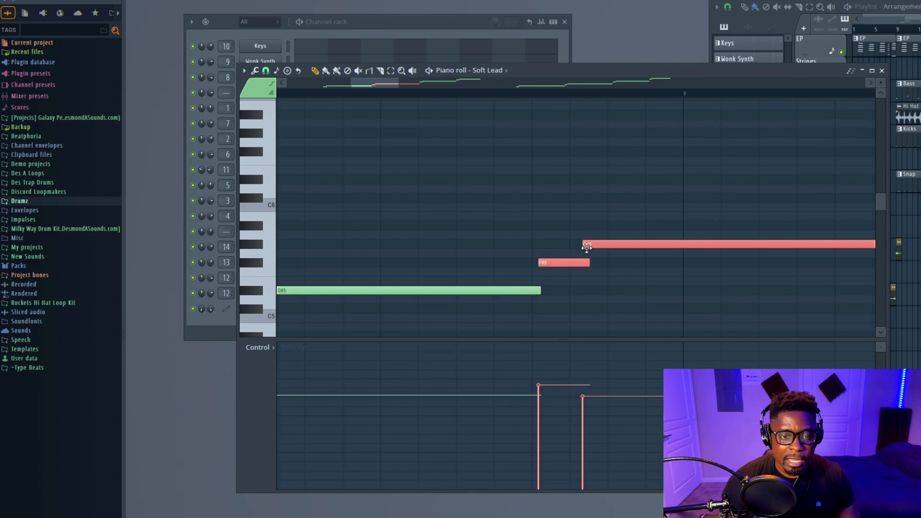
# Play the Soft Lead melody and follow it across the bars in the piano roll
pyautogui.scroll(-1, 586, 249)
pyautogui.scroll(-5, 586, 248)
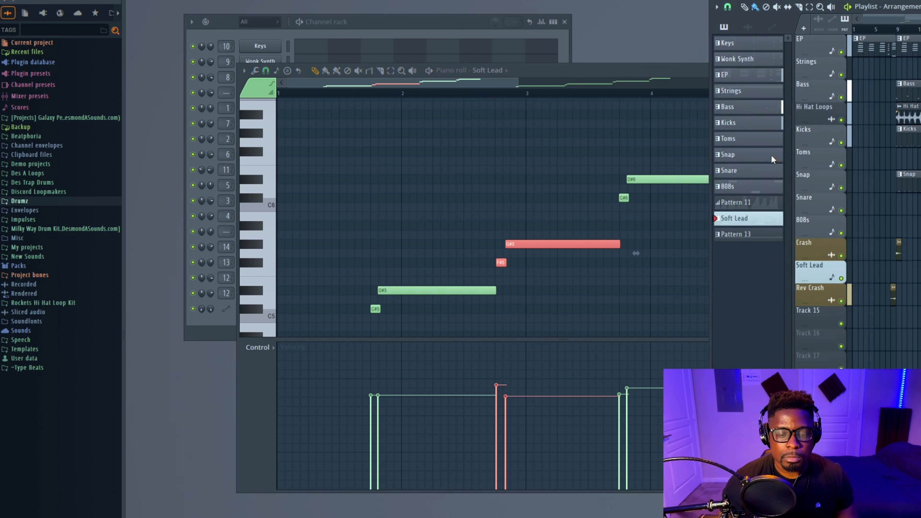
pyautogui.scroll(1, 819, 145)
pyautogui.press('space')
pyautogui.moveTo(653, 67); pyautogui.dragTo(656, 51)
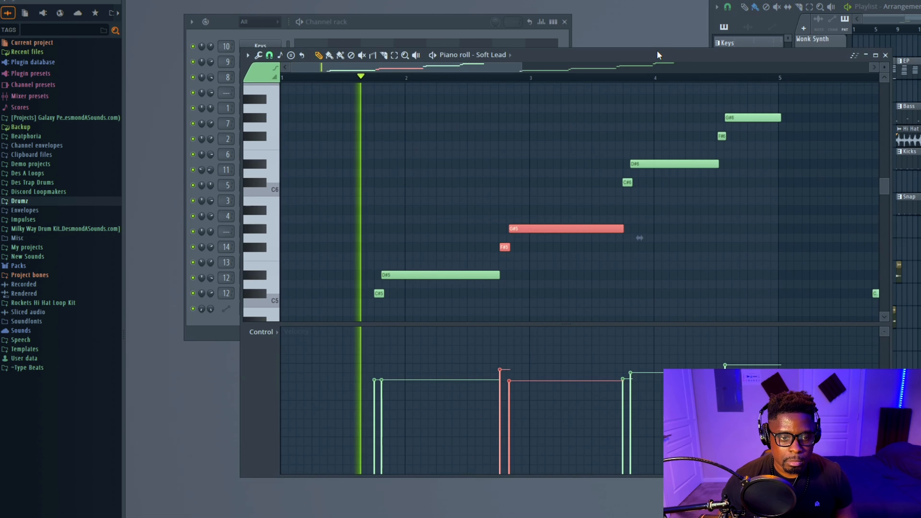
pyautogui.keyDown('ctrl'); pyautogui.scroll(1, 677, 251); pyautogui.keyUp('ctrl')
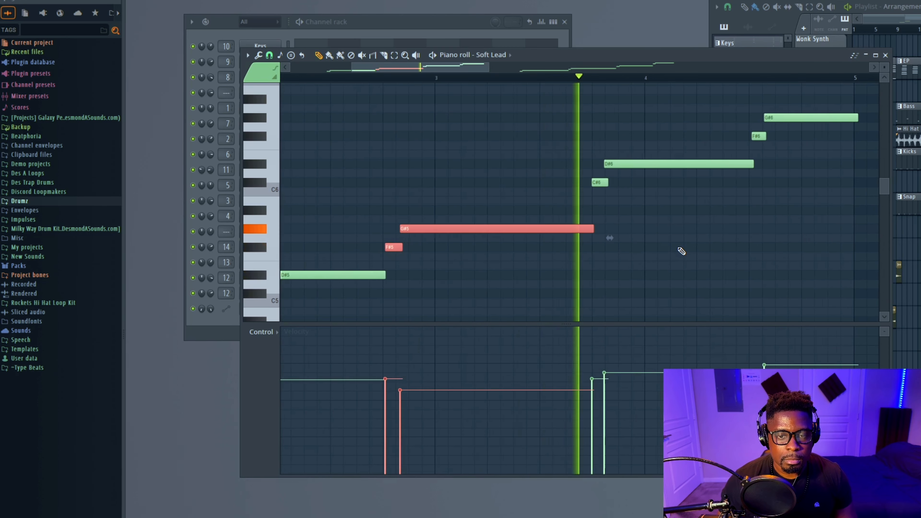
pyautogui.keyDown('ctrl'); pyautogui.scroll(3, 681, 251); pyautogui.keyUp('ctrl')
pyautogui.keyDown('ctrl'); pyautogui.scroll(-1, 681, 251); pyautogui.keyUp('ctrl')
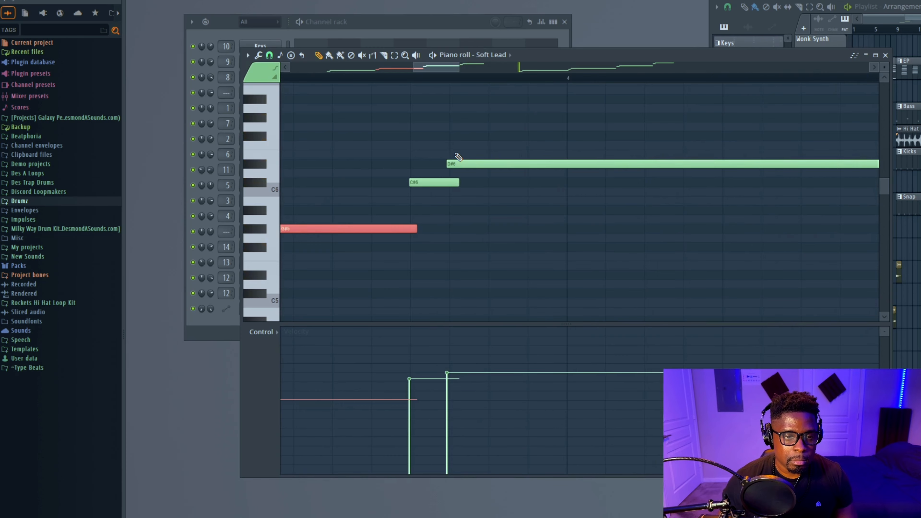
# Select the long G#5 lead note and quick-quantize its start to the grid
pyautogui.moveTo(455, 164); pyautogui.dragTo(459, 171)
pyautogui.scroll(-1, 550, 173)
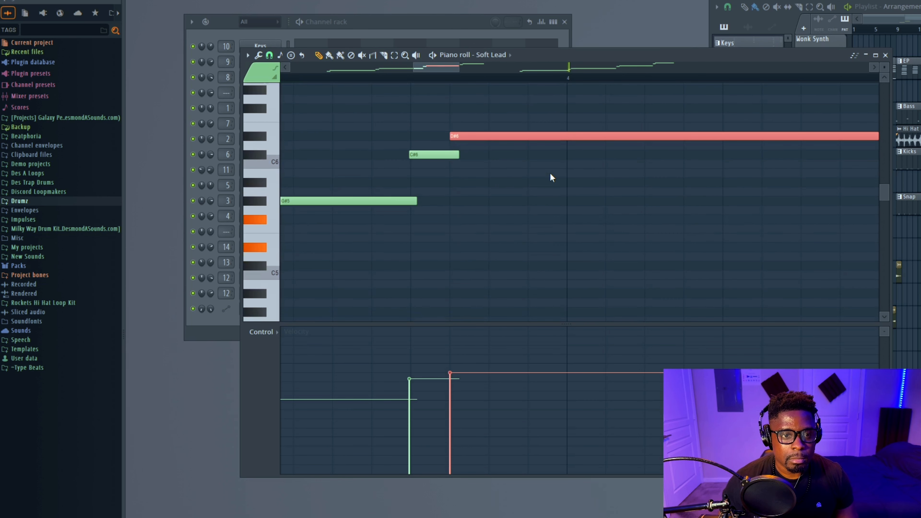
pyautogui.scroll(1, 546, 175)
pyautogui.keyDown('ctrl'); pyautogui.scroll(-1, 554, 175); pyautogui.keyUp('ctrl')
pyautogui.keyDown('ctrl'); pyautogui.scroll(-2, 553, 178); pyautogui.keyUp('ctrl')
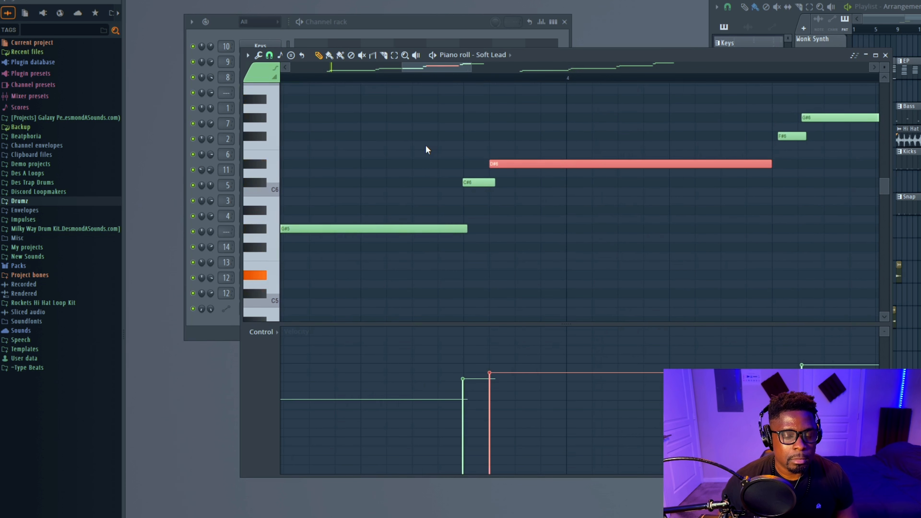
pyautogui.keyDown('ctrl'); pyautogui.scroll(-3, 508, 174); pyautogui.keyUp('ctrl')
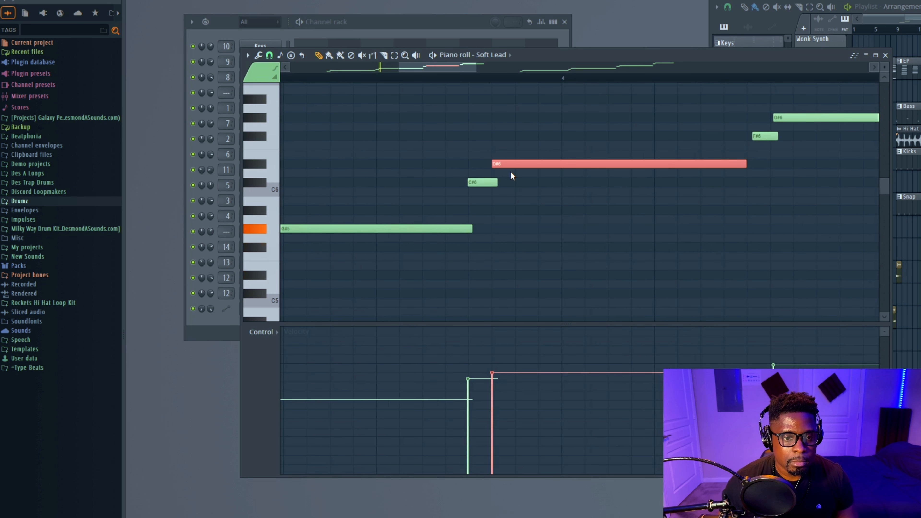
pyautogui.keyDown('ctrl'); pyautogui.scroll(-1, 519, 176); pyautogui.keyUp('ctrl')
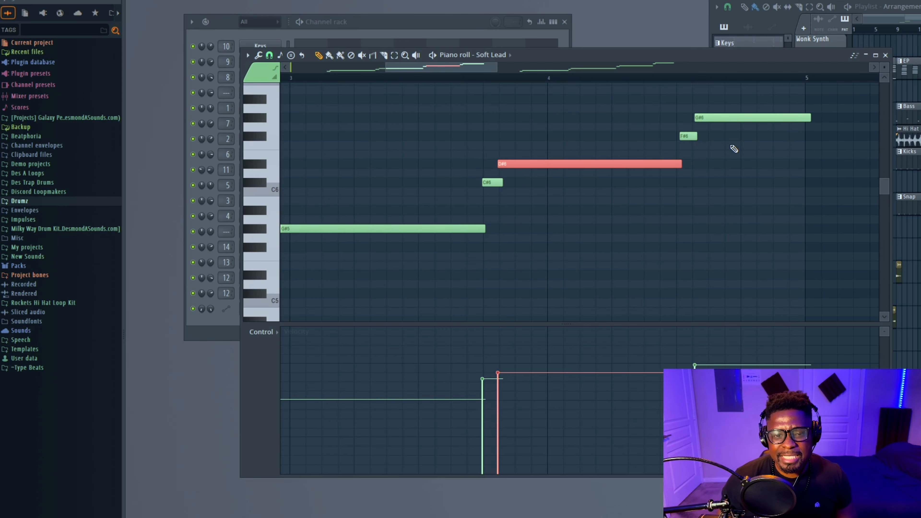
pyautogui.keyDown('ctrl'); pyautogui.scroll(2, 726, 144); pyautogui.keyUp('ctrl')
pyautogui.keyDown('ctrl'); pyautogui.scroll(5, 726, 144); pyautogui.keyUp('ctrl')
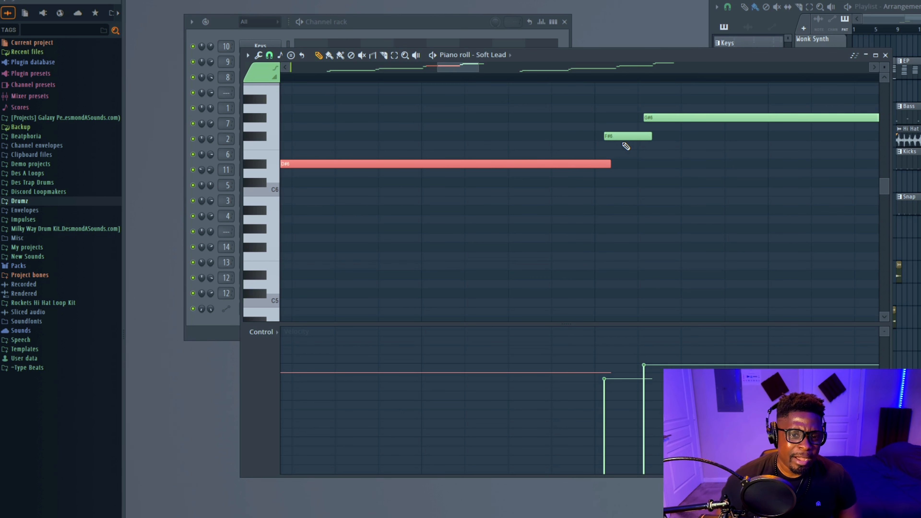
pyautogui.keyDown('ctrl'); pyautogui.scroll(-2, 573, 152); pyautogui.keyUp('ctrl')
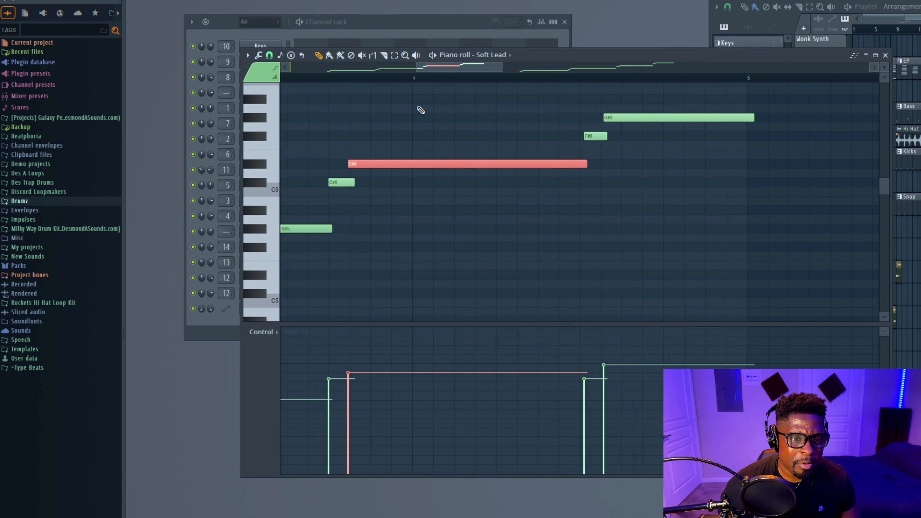
pyautogui.keyDown('ctrl'); pyautogui.scroll(3, 345, 130); pyautogui.keyUp('ctrl')
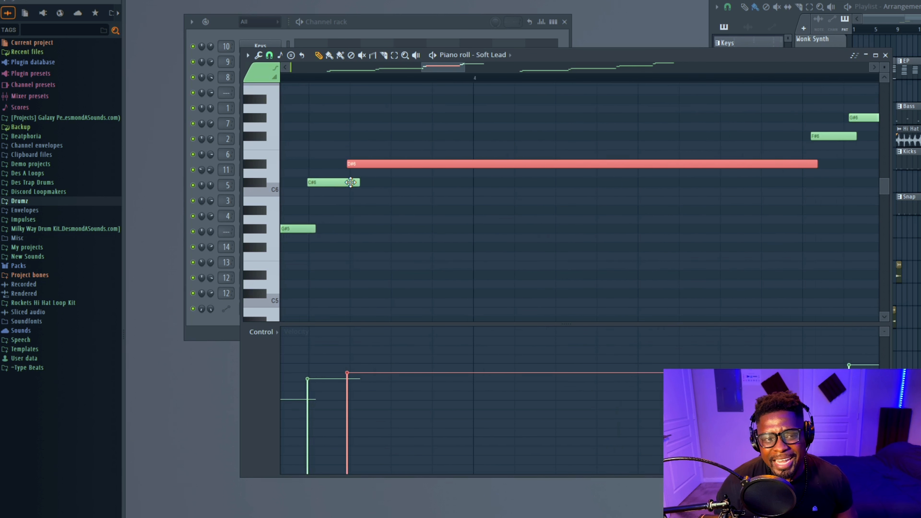
pyautogui.hotkey('alt', 'q')
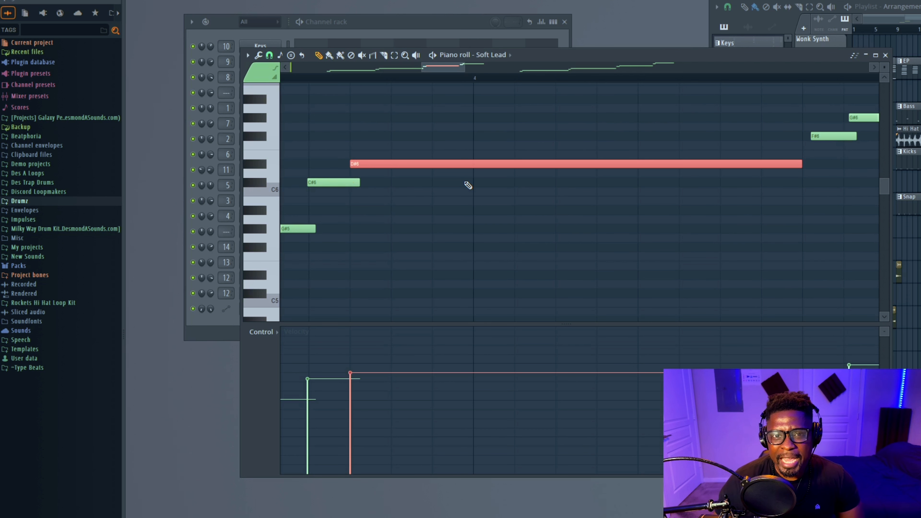
# Play back the FL Keys chord pattern in its piano roll
pyautogui.keyDown('ctrl'); pyautogui.scroll(-2, 483, 184); pyautogui.keyUp('ctrl')
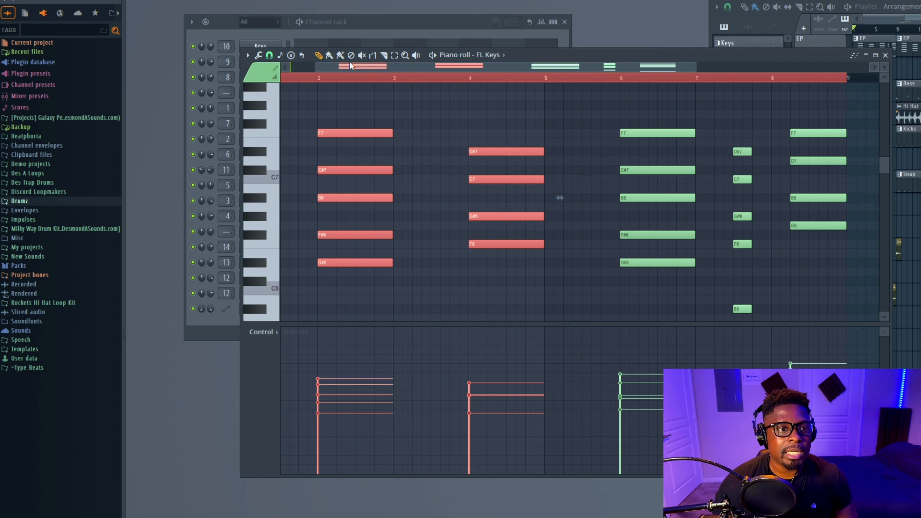
pyautogui.press('space')
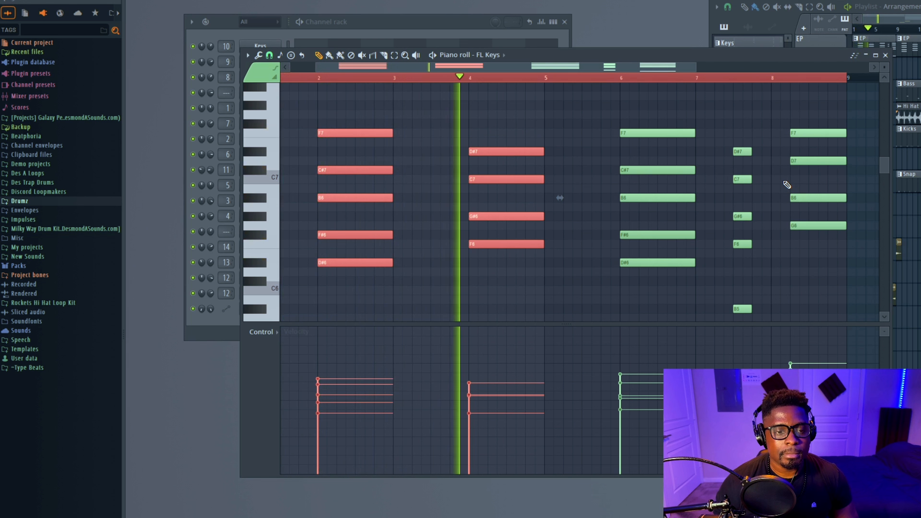
pyautogui.press('space')
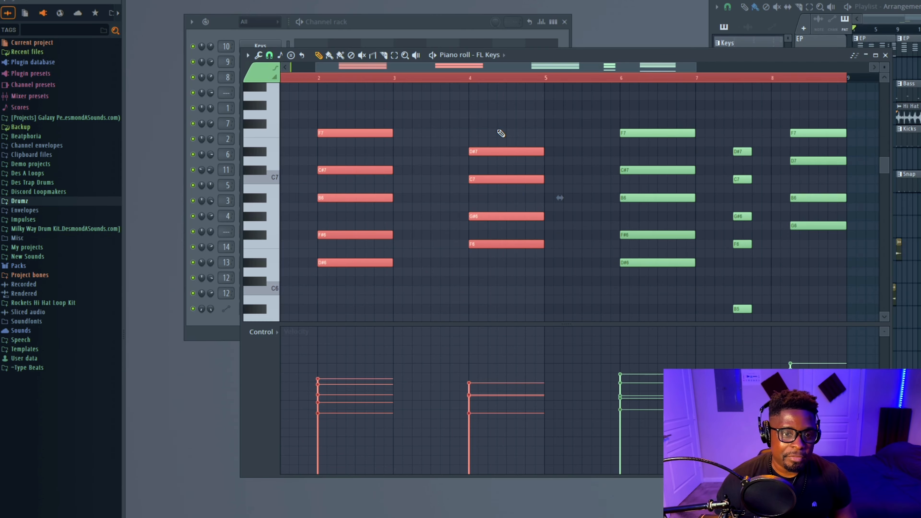
# Select the first two Keys chords and strum them with the Strumizer, adjusting start time strength and tension
pyautogui.moveTo(509, 121); pyautogui.dragTo(314, 281)
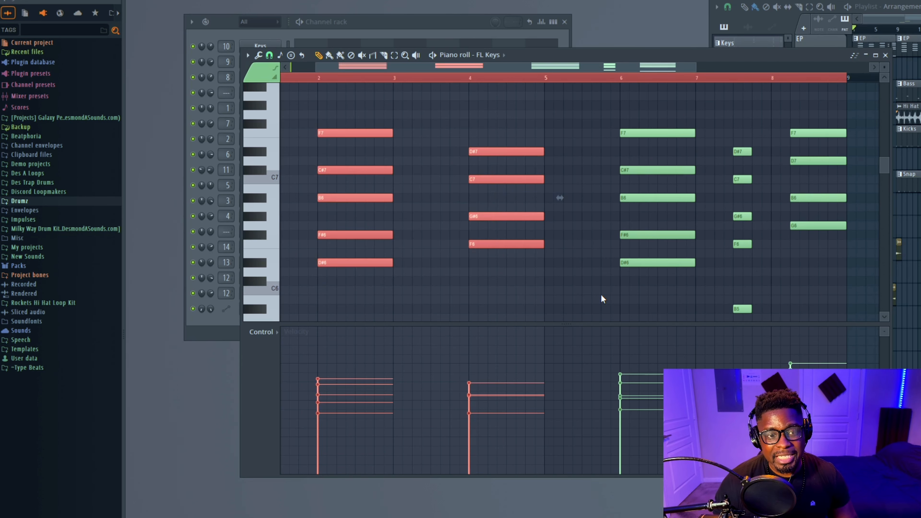
pyautogui.hotkey('alt', 's')
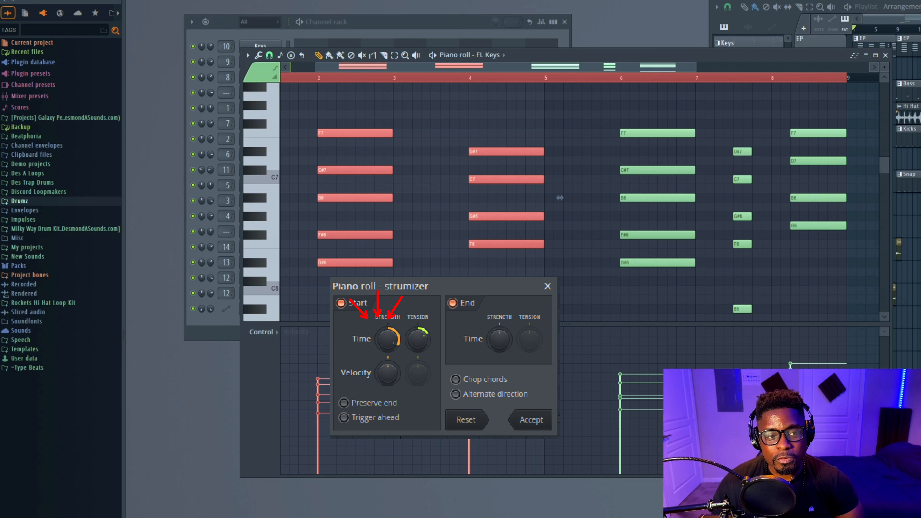
pyautogui.moveTo(388, 339); pyautogui.dragTo(387, 318)
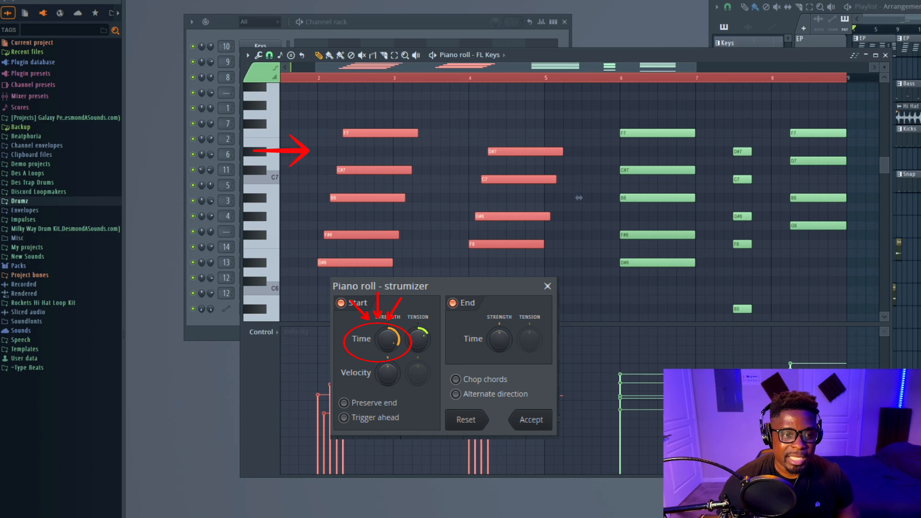
pyautogui.moveTo(387, 339); pyautogui.dragTo(387, 355)
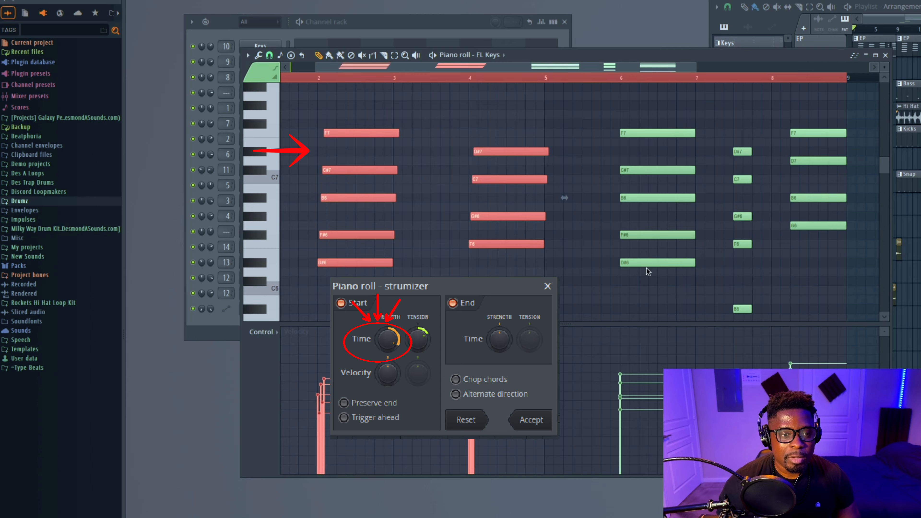
pyautogui.moveTo(418, 339); pyautogui.dragTo(418, 335)
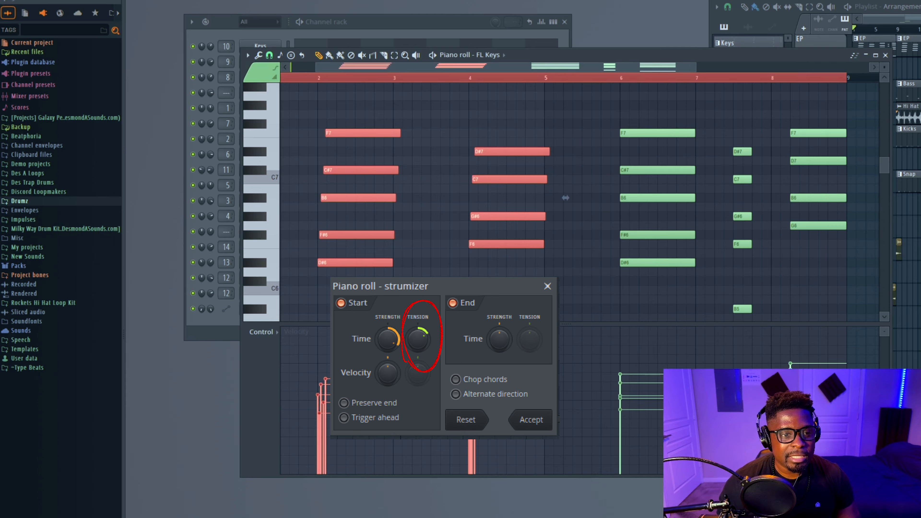
pyautogui.moveTo(623, 270); pyautogui.dragTo(623, 273)
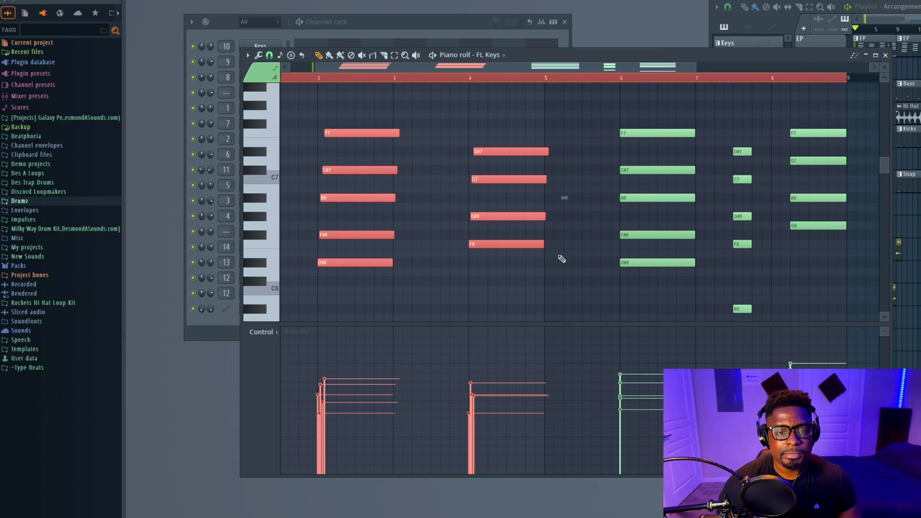
# Play the strummed Keys chords from the start of the pattern
pyautogui.press('space')
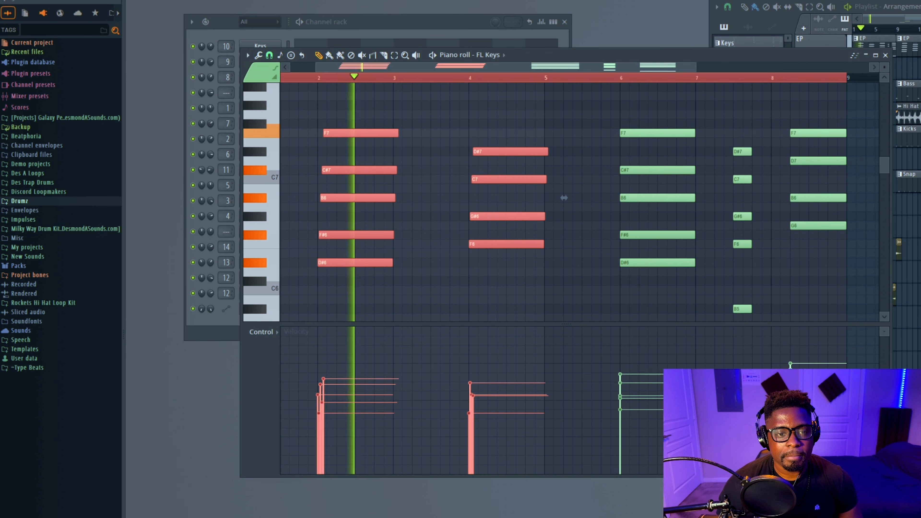
pyautogui.moveTo(563, 198); pyautogui.dragTo(565, 198)
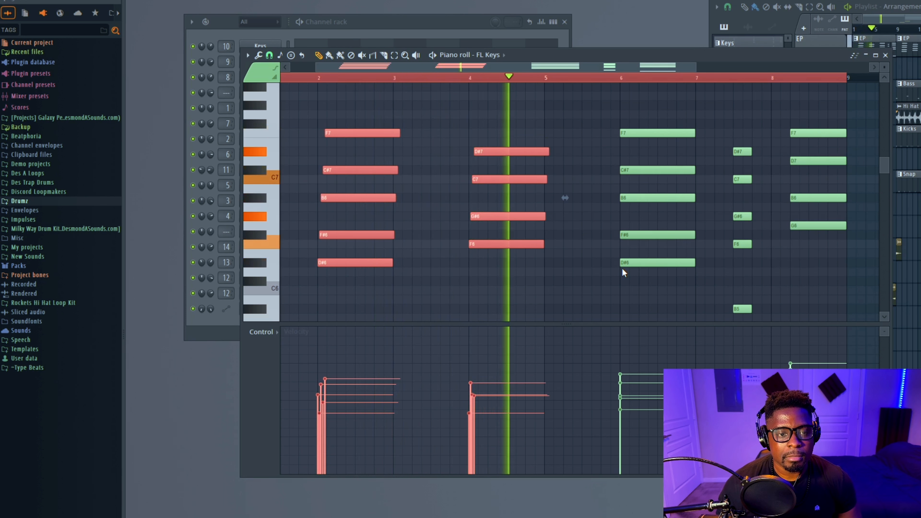
pyautogui.press('space')
pyautogui.press('space')
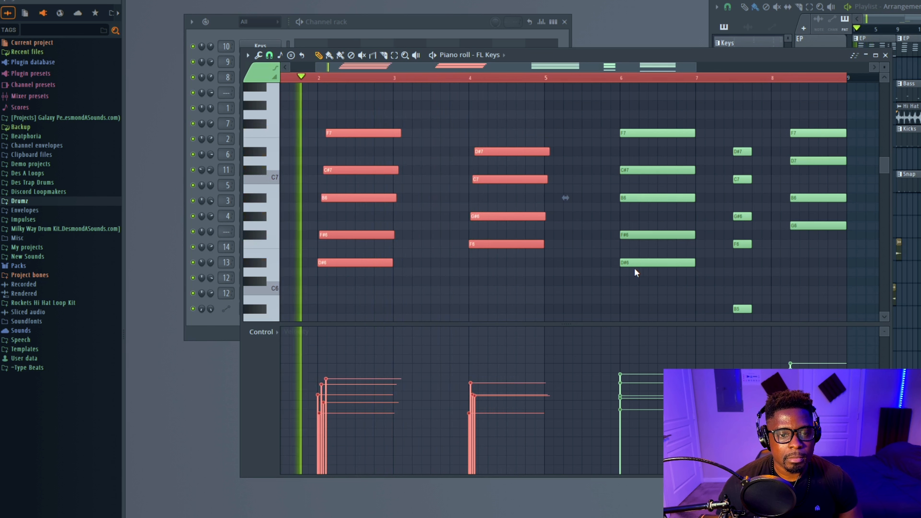
pyautogui.press('space')
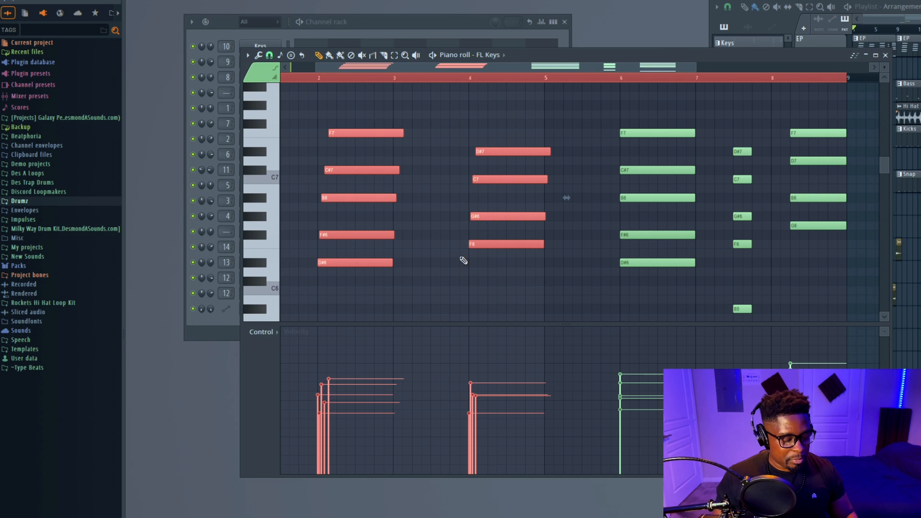
# Open the Rim pattern, select all its notes and nudge them slightly earlier
pyautogui.scroll(5, 423, 261)
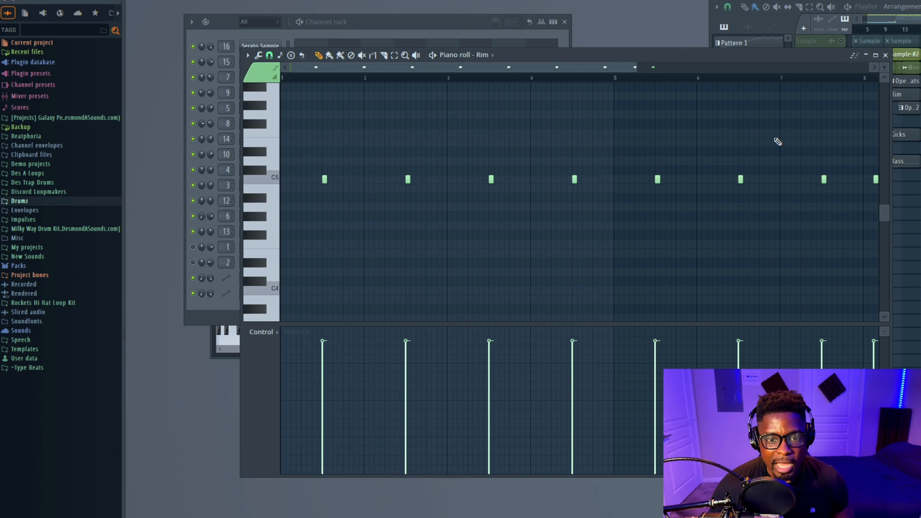
pyautogui.scroll(-1, 801, 142)
pyautogui.moveTo(859, 148); pyautogui.dragTo(306, 193)
pyautogui.scroll(5, 406, 191)
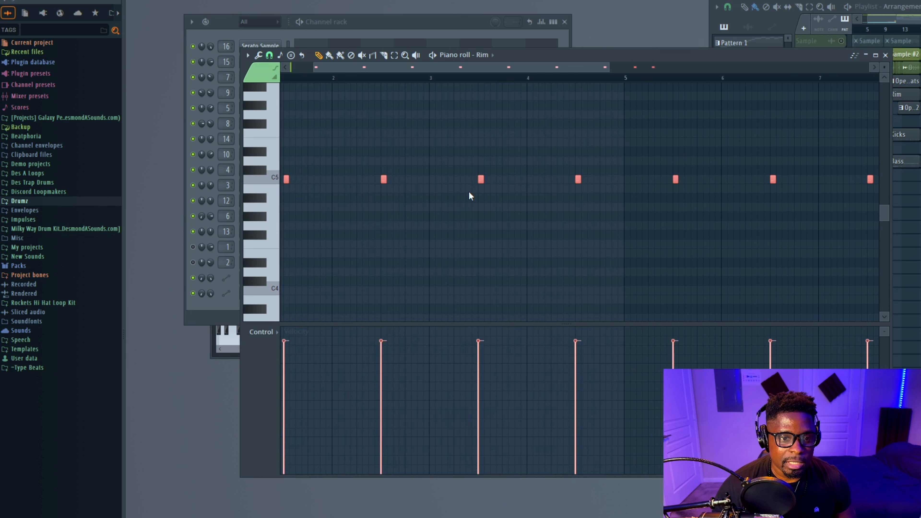
pyautogui.scroll(1, 411, 196)
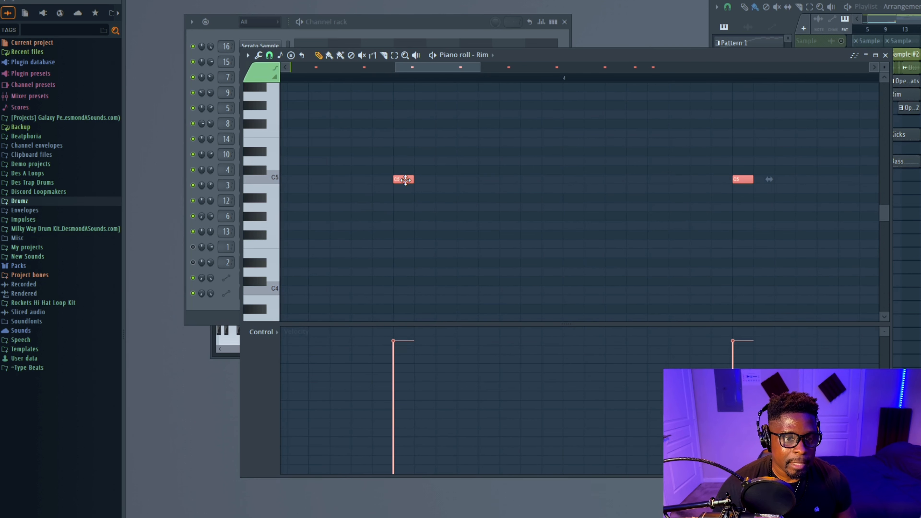
pyautogui.scroll(2, 401, 147)
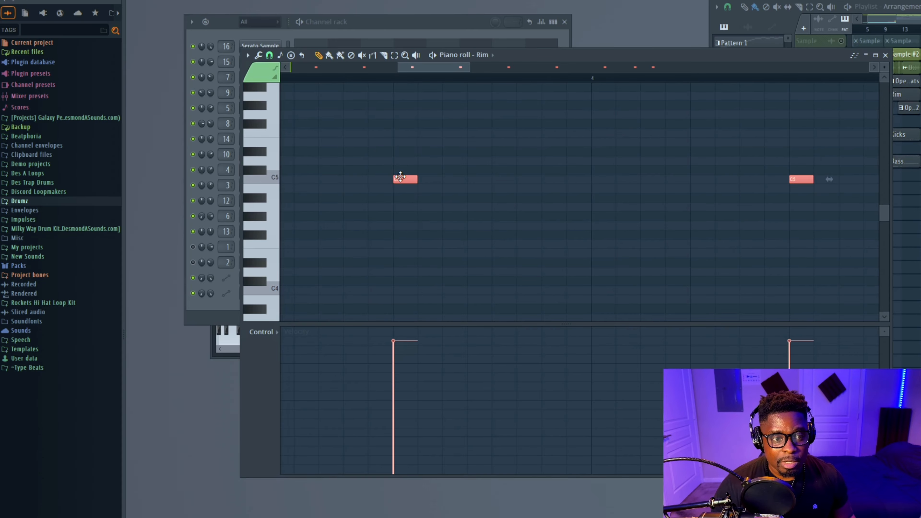
pyautogui.moveTo(401, 178); pyautogui.dragTo(402, 178)
pyautogui.scroll(5, 377, 180)
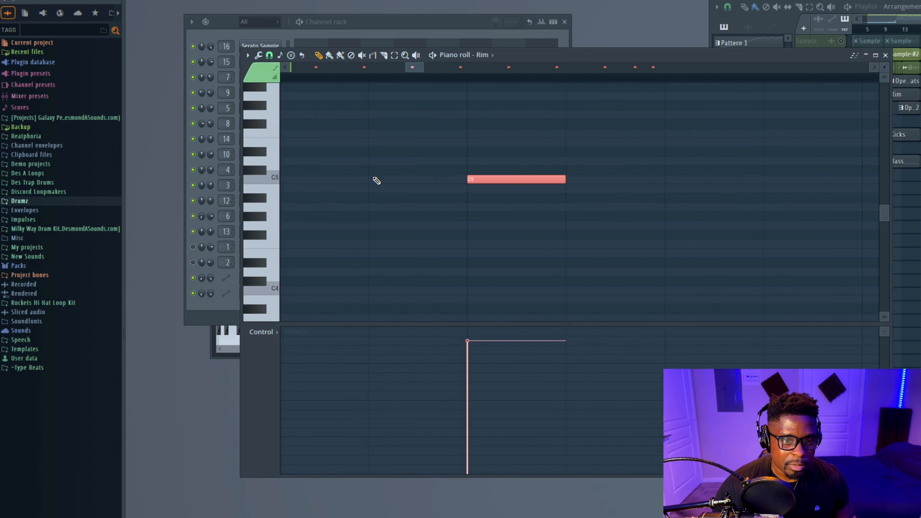
pyautogui.moveTo(486, 178); pyautogui.dragTo(474, 177)
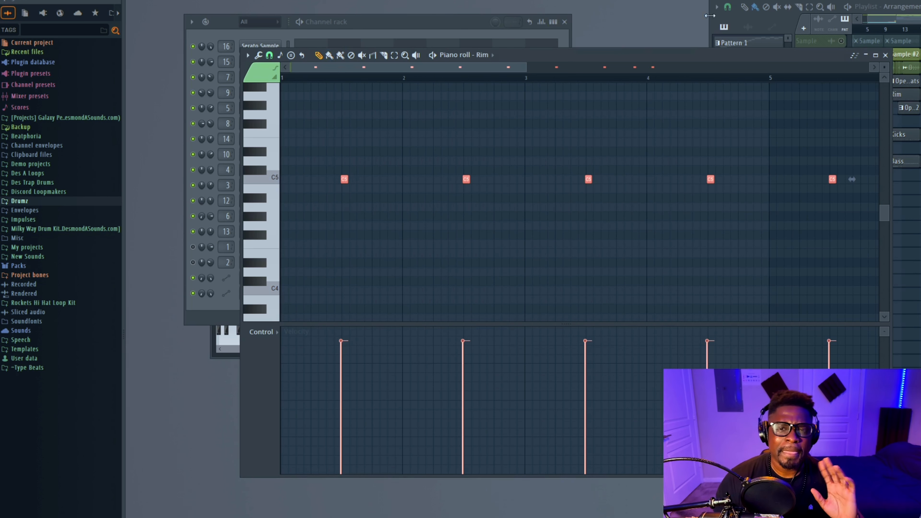
# Close the Rim piano roll and open the Kicks pattern in the piano roll
pyautogui.click(884, 55)
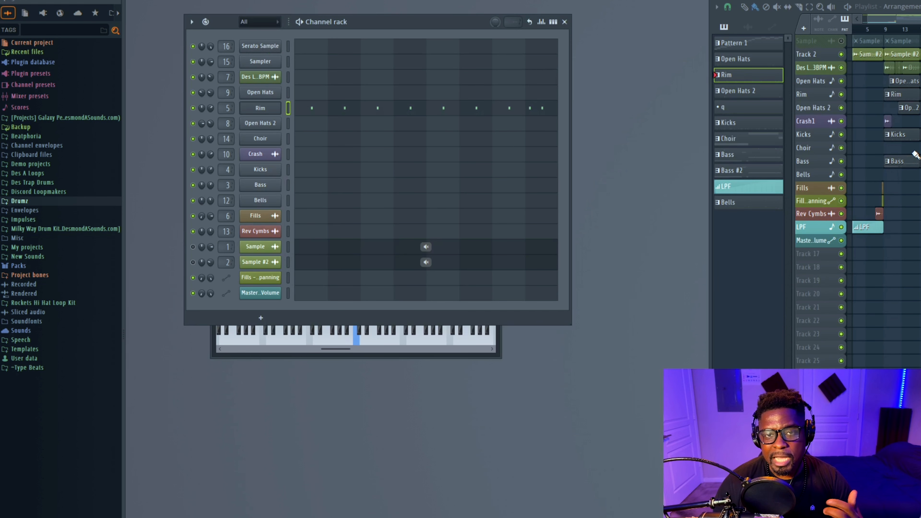
pyautogui.doubleClick(906, 139)
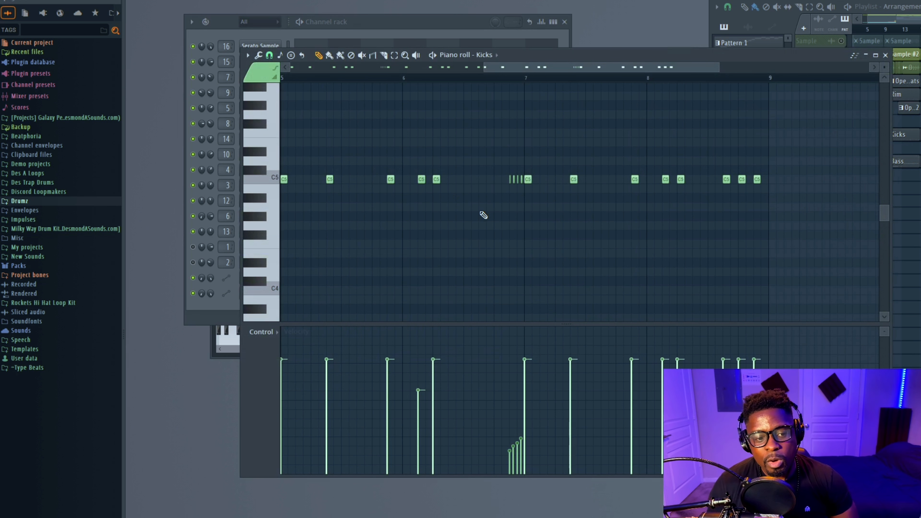
# Delete the short roll of quick kick notes just before bar 3
pyautogui.scroll(-2, 421, 239)
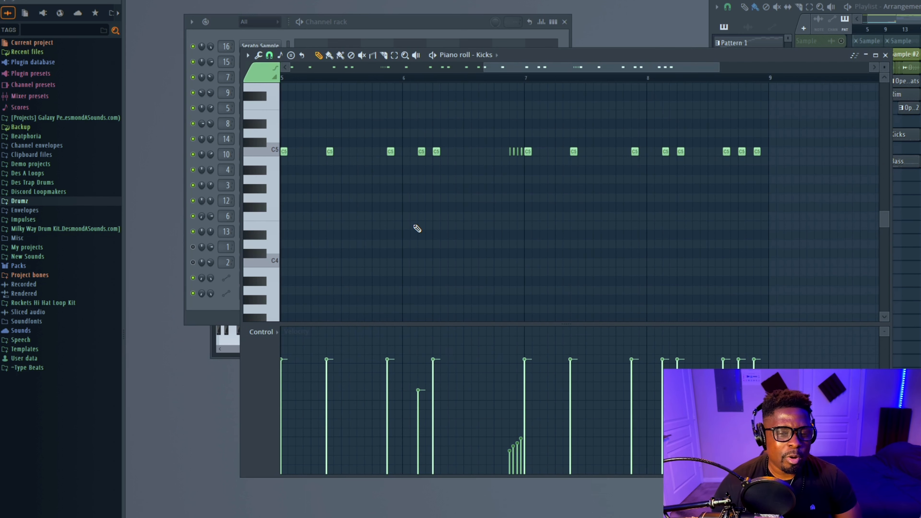
pyautogui.hscroll(-4, 386, 166)
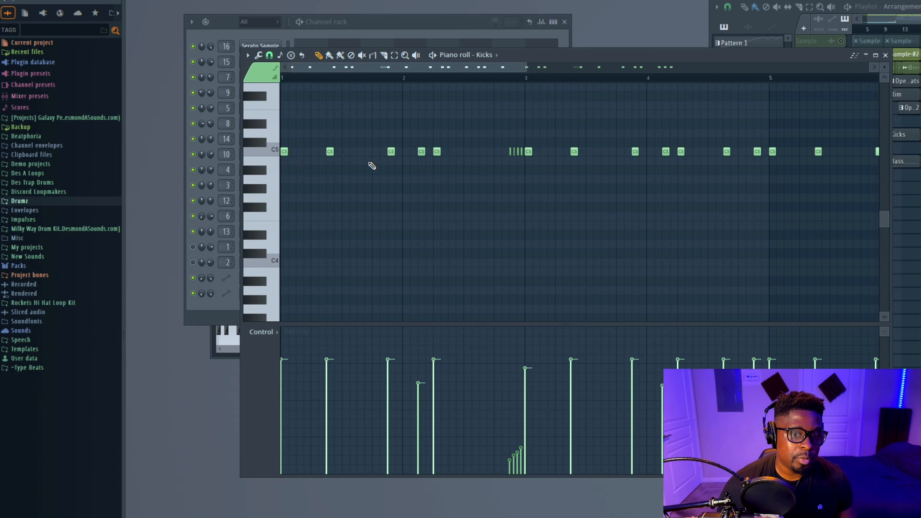
pyautogui.scroll(1, 371, 165)
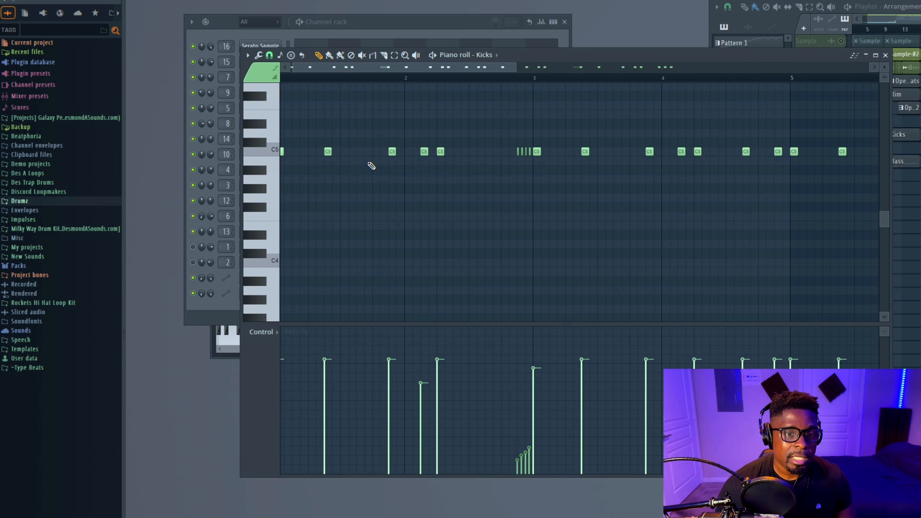
pyautogui.rightClick(517, 151)
pyautogui.rightClick(521, 151)
pyautogui.rightClick(525, 151)
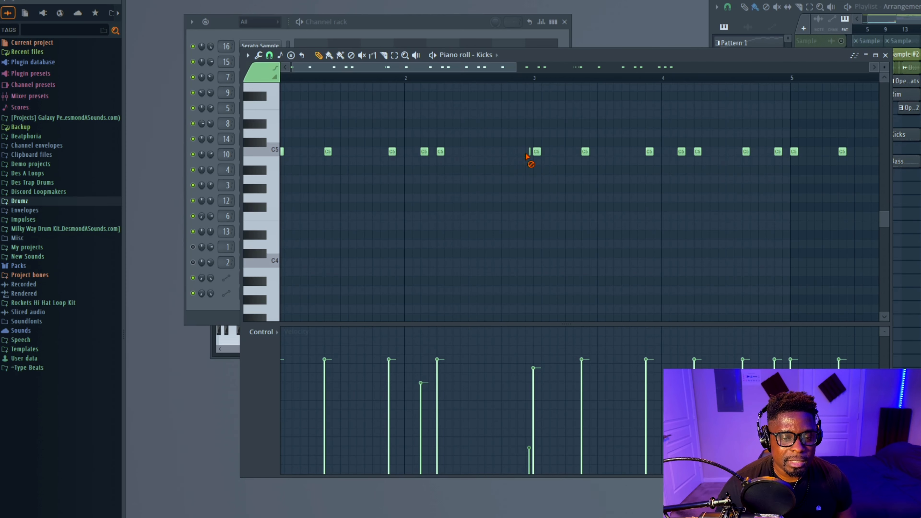
pyautogui.rightClick(529, 152)
# Add a new kick note in bar 2 between the existing kicks
pyautogui.scroll(1, 363, 156)
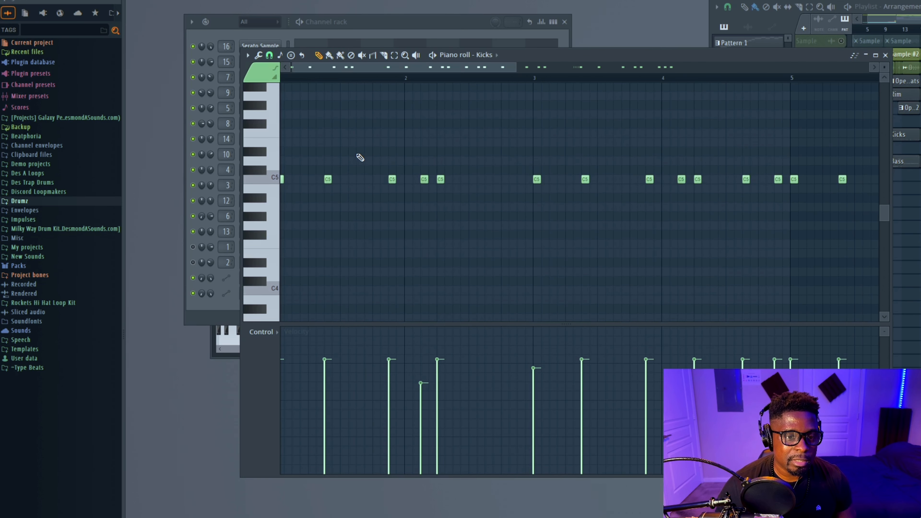
pyautogui.click(408, 179)
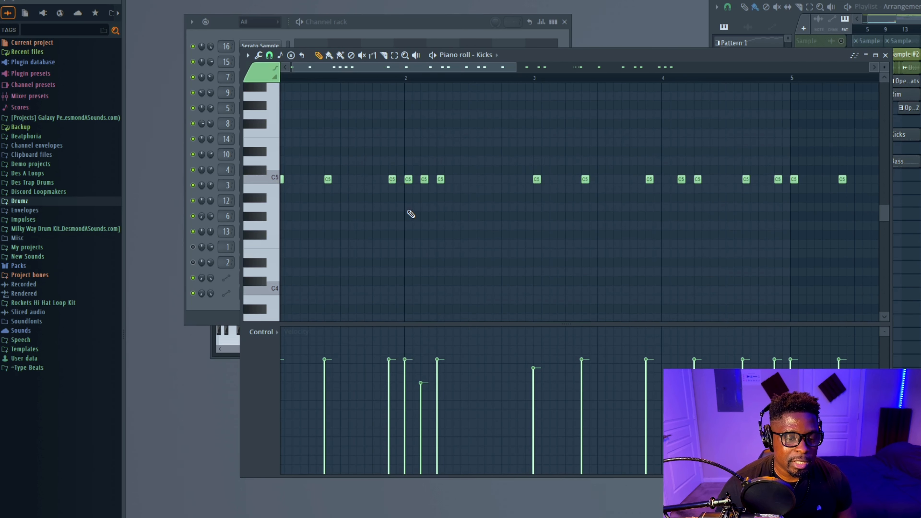
# Select the kick just before the new one, lower its velocity and nudge it slightly later
pyautogui.moveTo(385, 176); pyautogui.dragTo(393, 194)
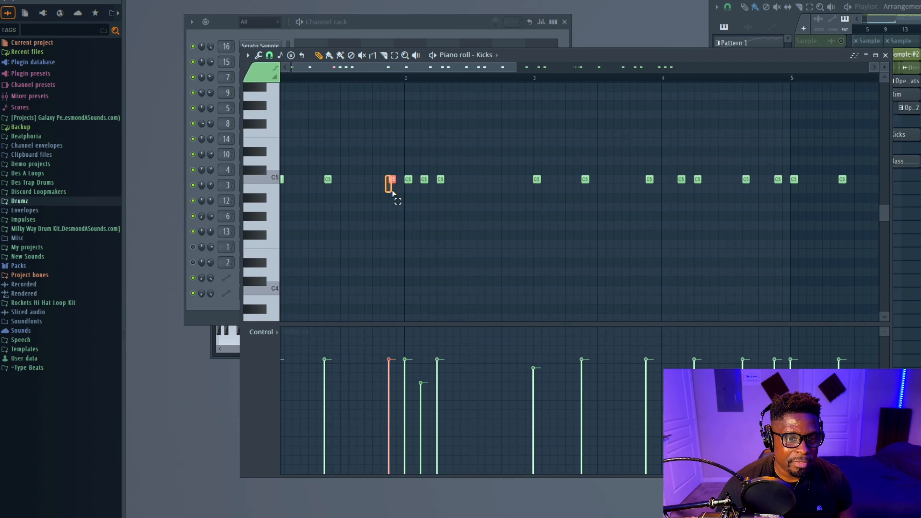
pyautogui.scroll(4, 384, 208)
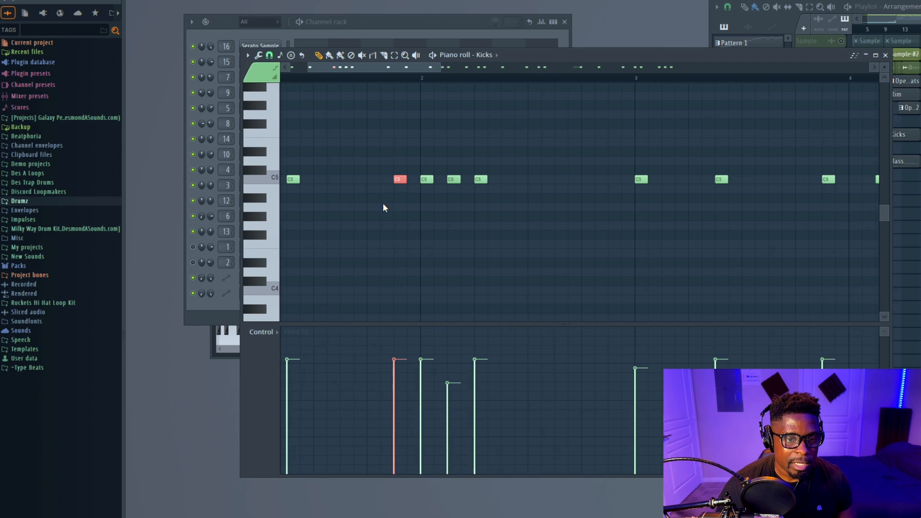
pyautogui.click(396, 397)
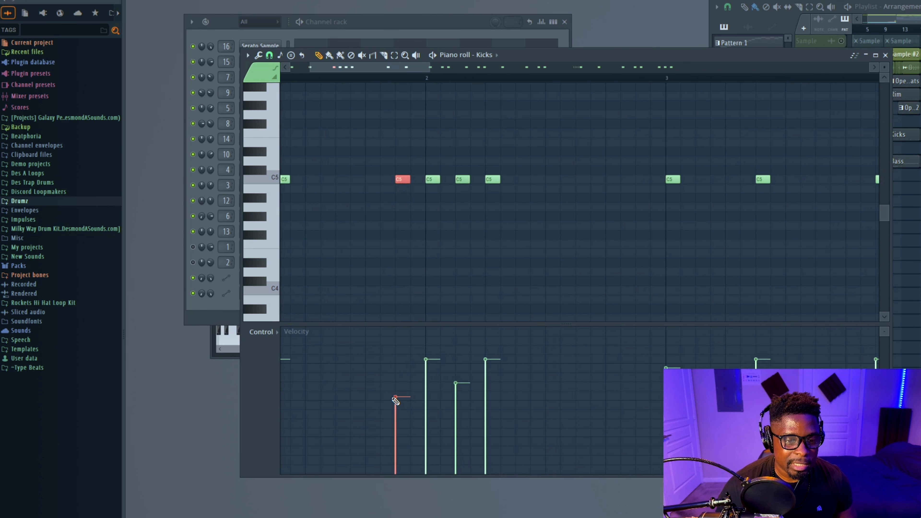
pyautogui.scroll(3, 354, 195)
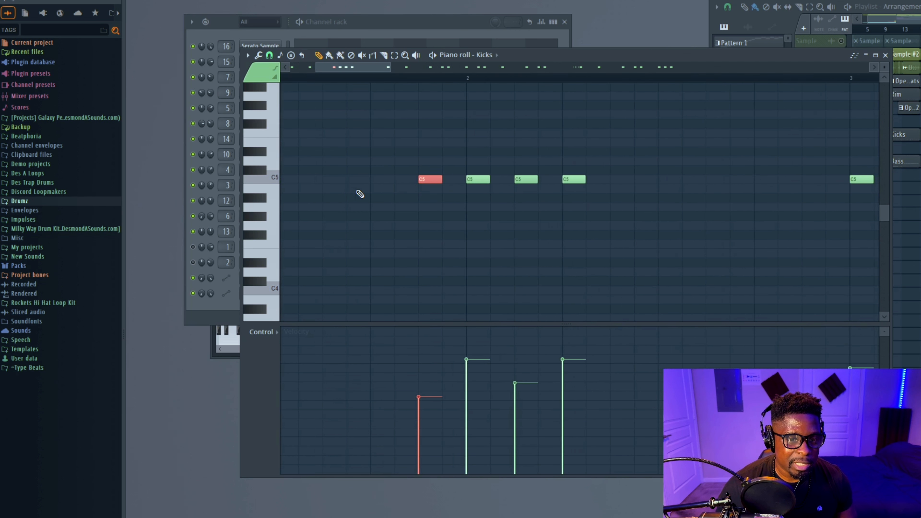
pyautogui.moveTo(432, 177); pyautogui.dragTo(437, 178)
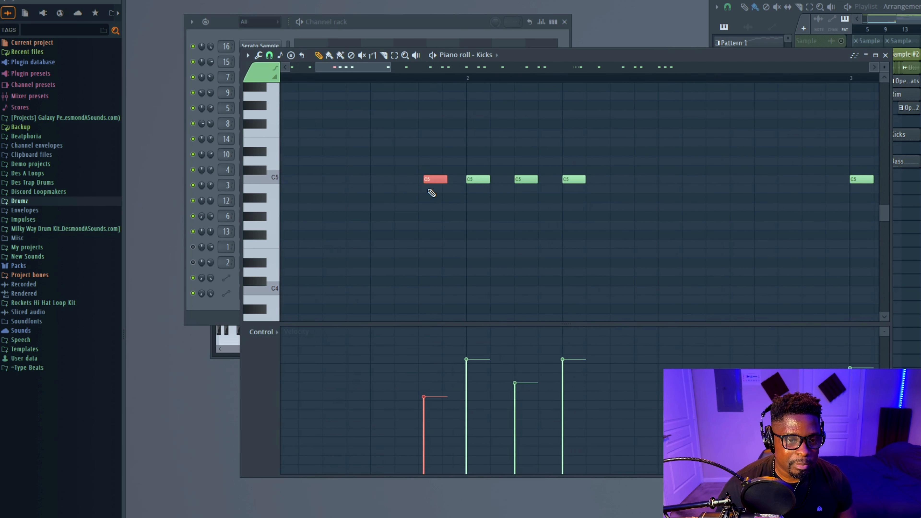
# Delete the kick that follows the newly added one in bar 2
pyautogui.scroll(2, 432, 192)
pyautogui.scroll(2, 431, 196)
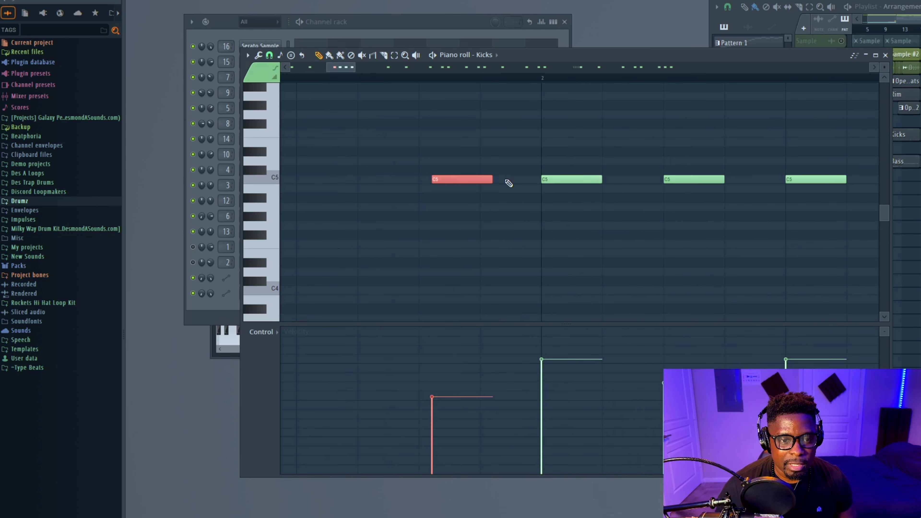
pyautogui.scroll(1, 507, 187)
pyautogui.scroll(-4, 515, 204)
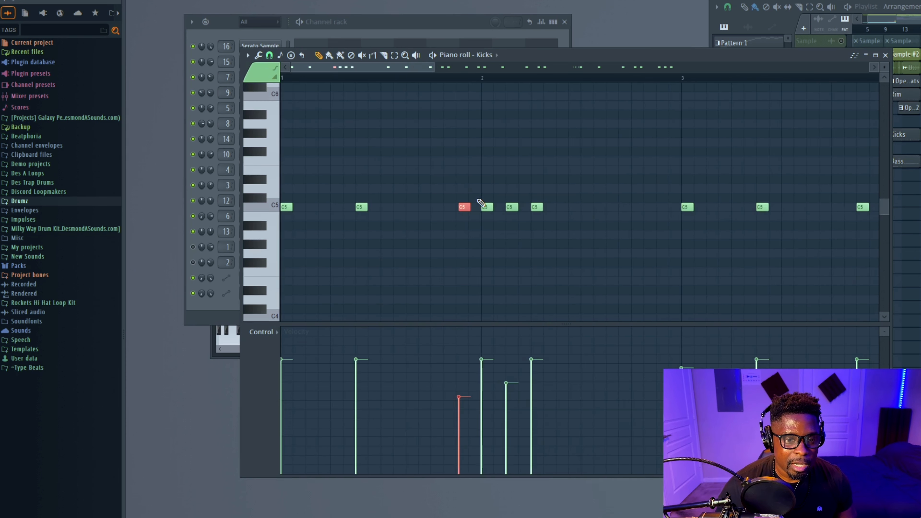
pyautogui.rightClick(512, 207)
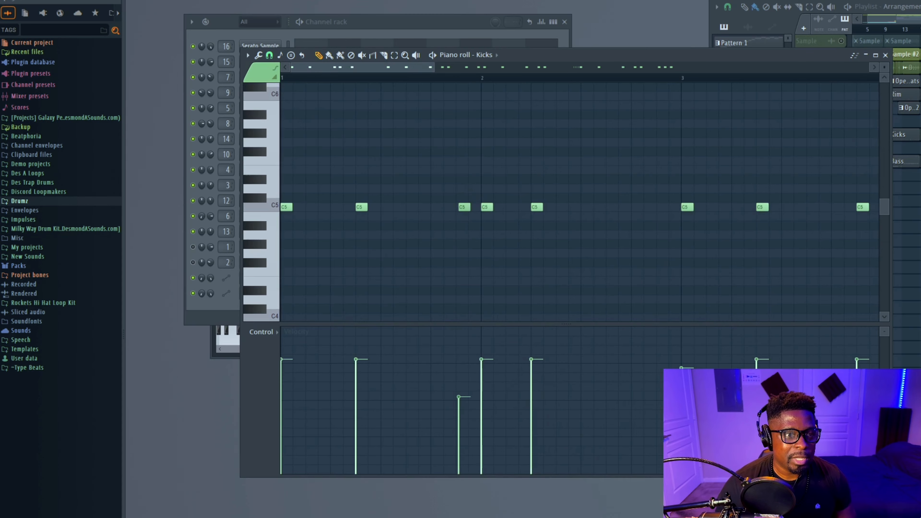
# Play back the Kicks pattern to preview the edited kick rhythm
pyautogui.press('space')
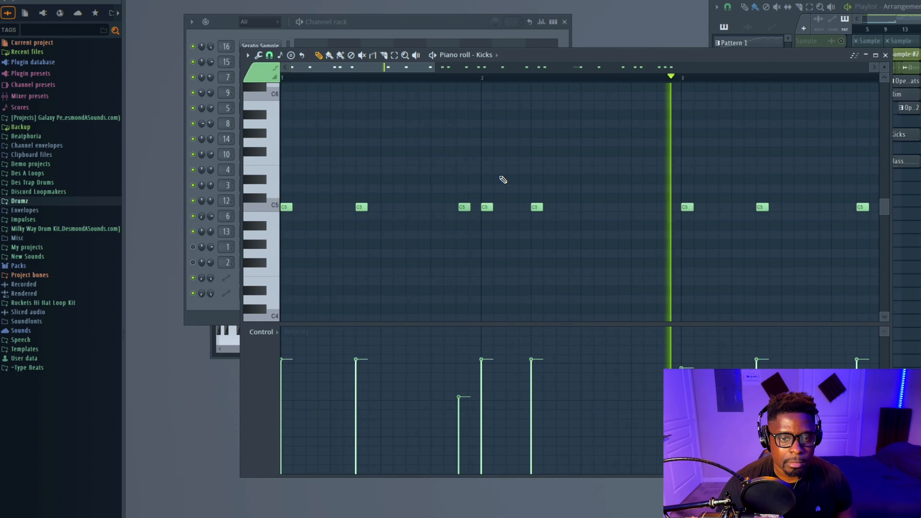
pyautogui.press('space')
pyautogui.press('space')
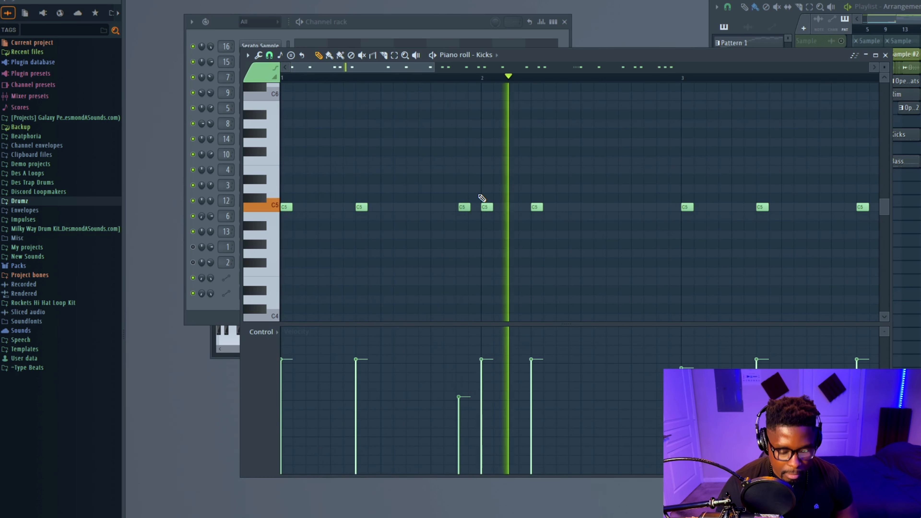
pyautogui.press('space')
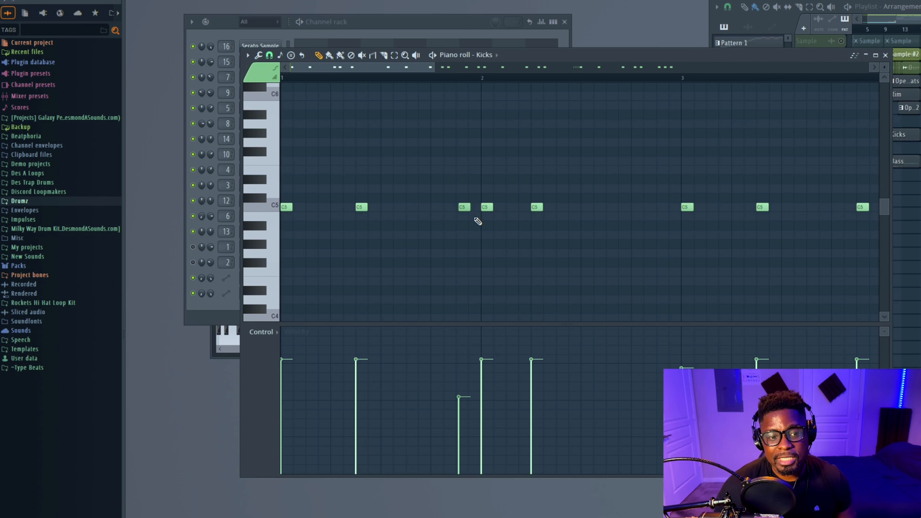
pyautogui.keyDown('ctrl'); pyautogui.scroll(1, 469, 219); pyautogui.keyUp('ctrl')
pyautogui.scroll(3, 469, 221)
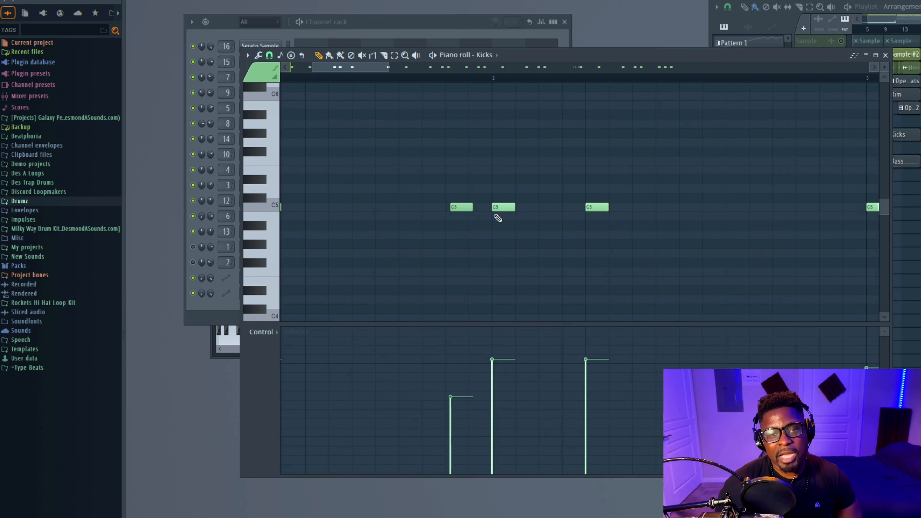